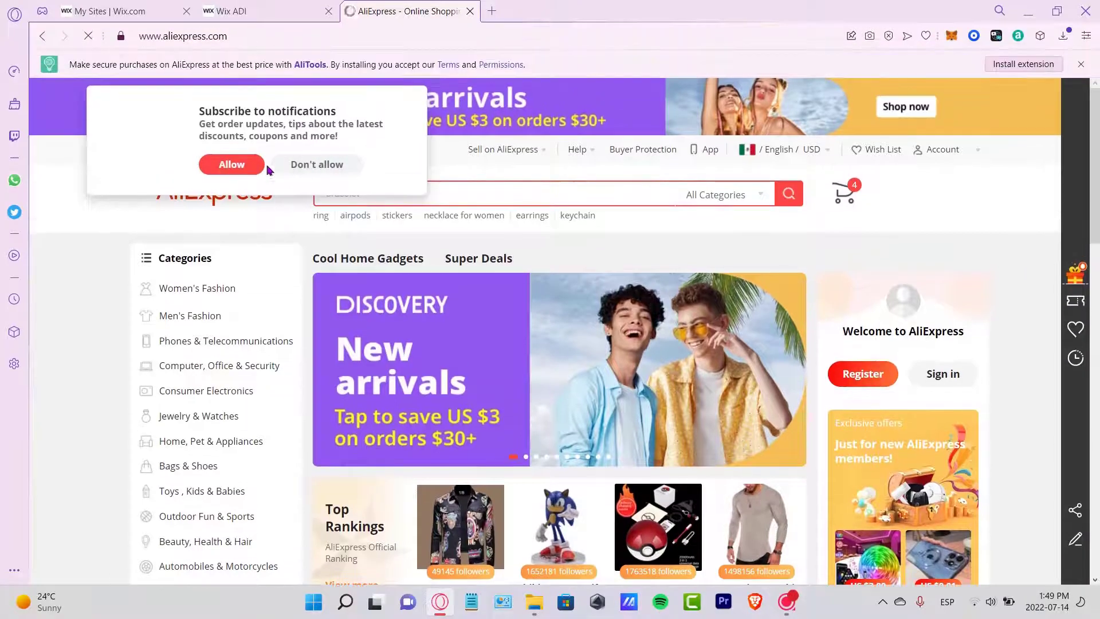
# Dismiss the AliExpress subscribe and browser notification prompts, then return to the Wix My Sites tab
pyautogui.click(247, 165)
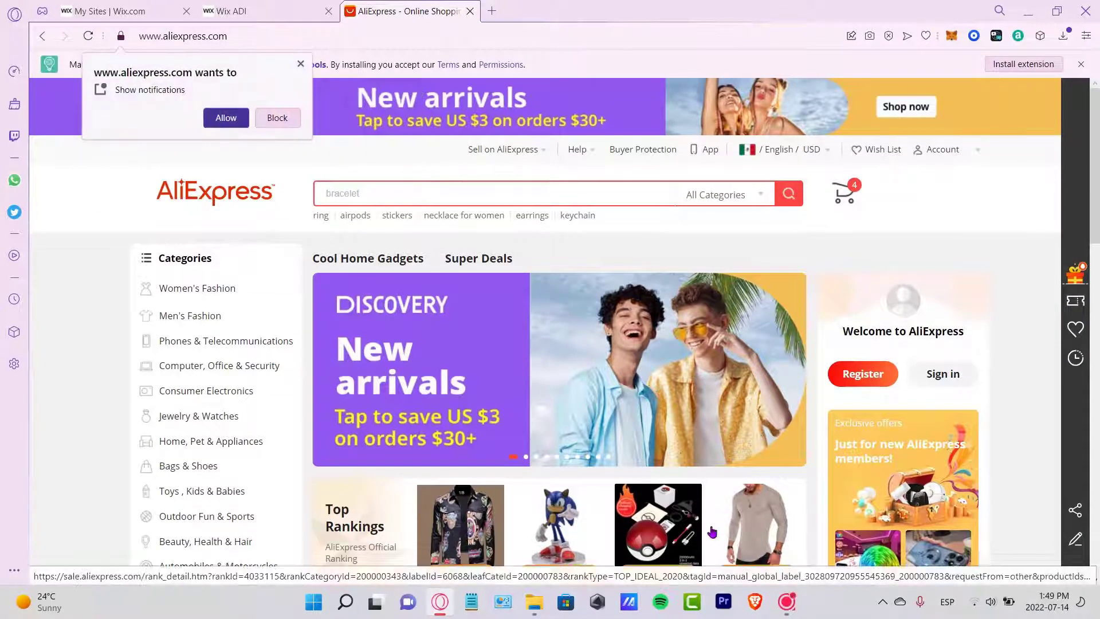
pyautogui.scroll(-3, 712, 531)
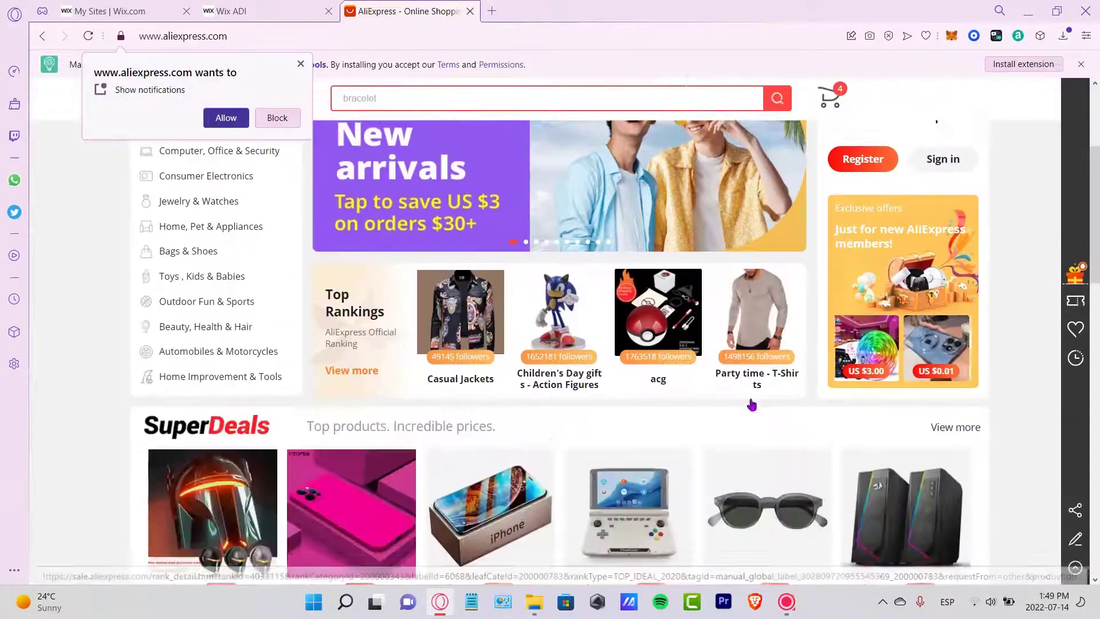
pyautogui.click(300, 63)
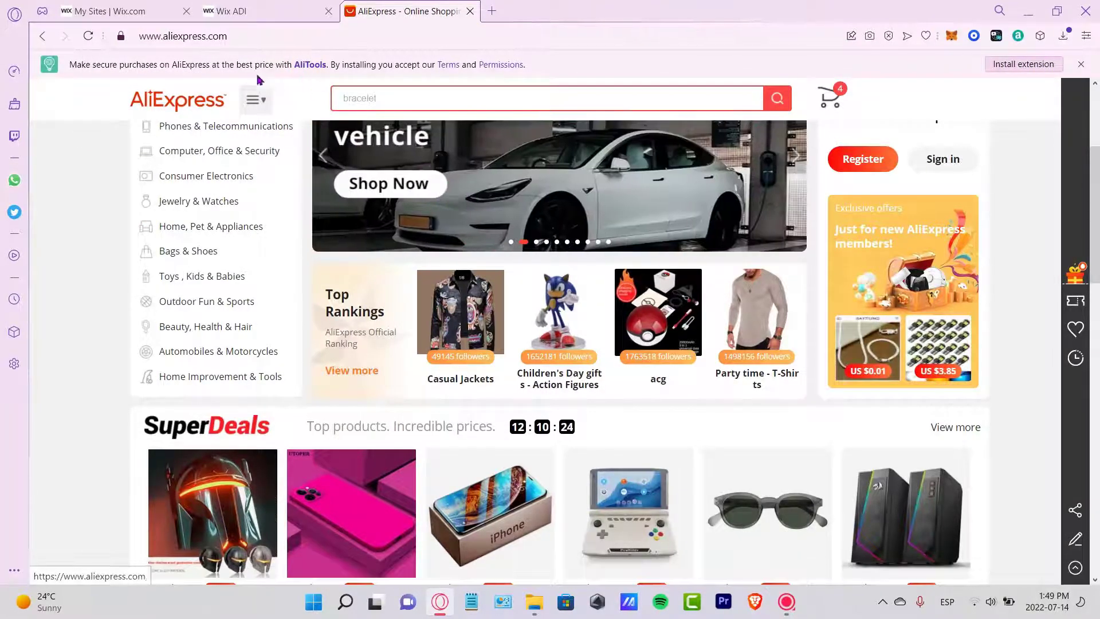
pyautogui.click(146, 11)
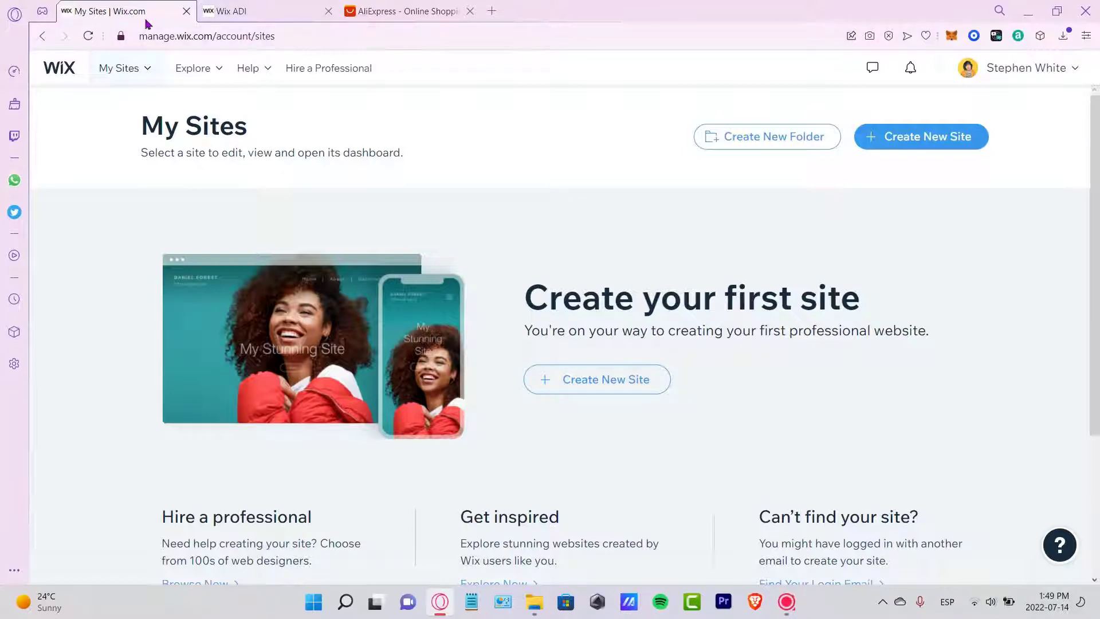
# Add the Dropshipping AliExpress-DSers app to the site and approve its permissions
pyautogui.click(259, 12)
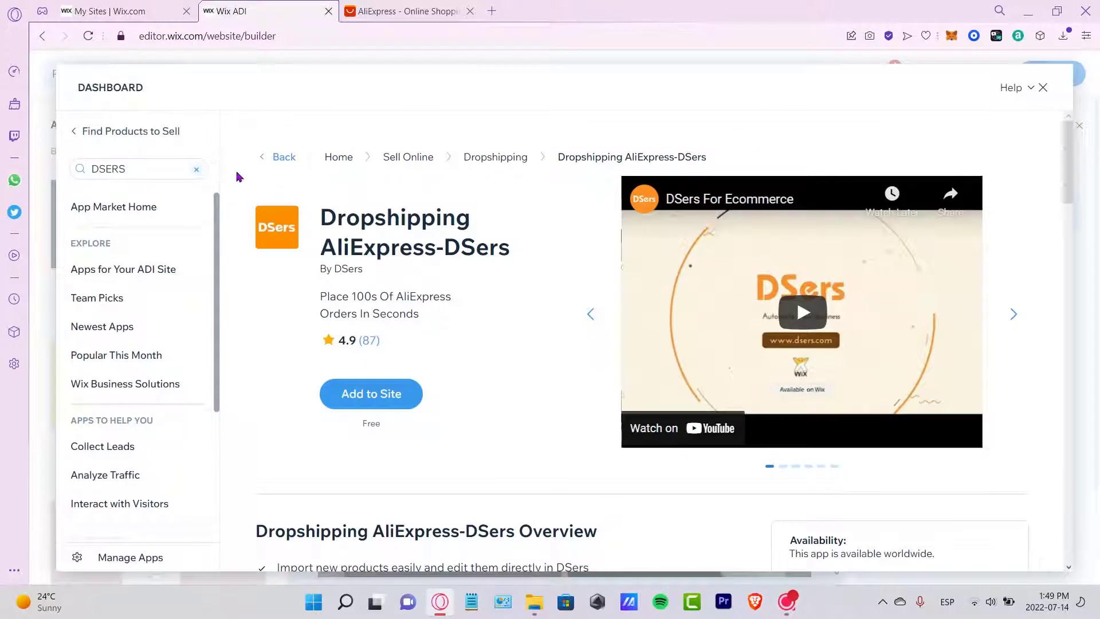
pyautogui.moveTo(146, 87); pyautogui.dragTo(98, 87)
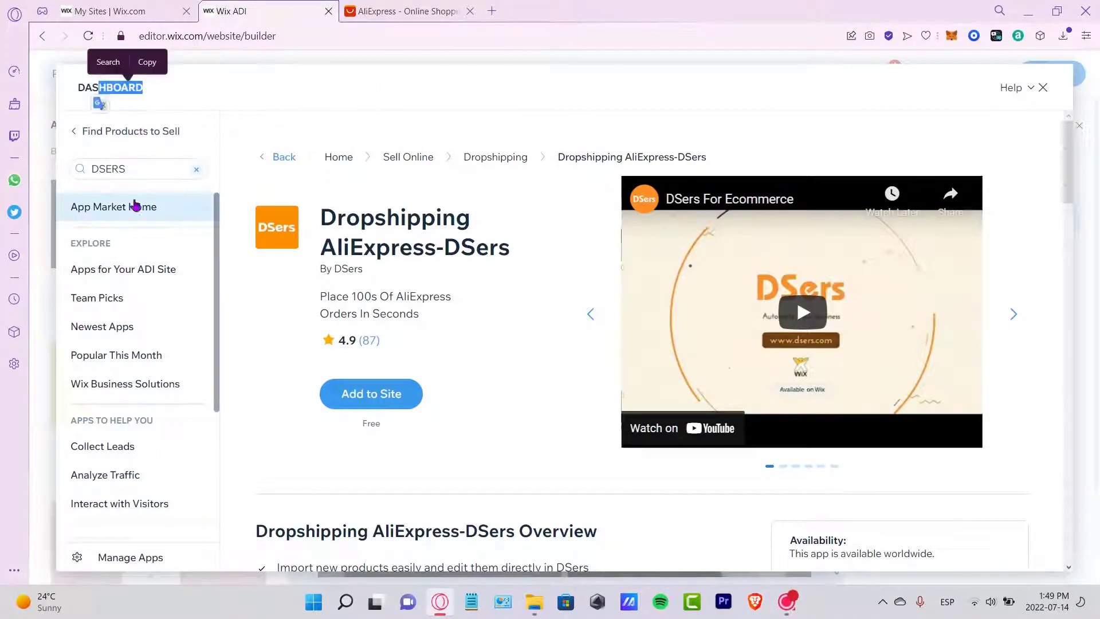
pyautogui.click(146, 168)
pyautogui.click(261, 112)
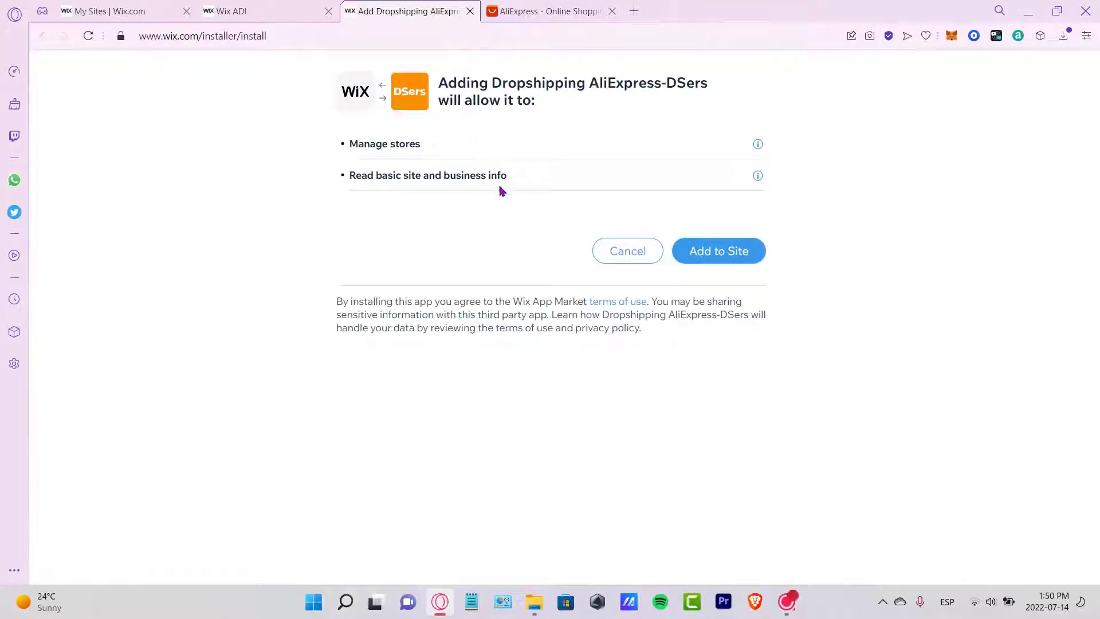
pyautogui.click(723, 249)
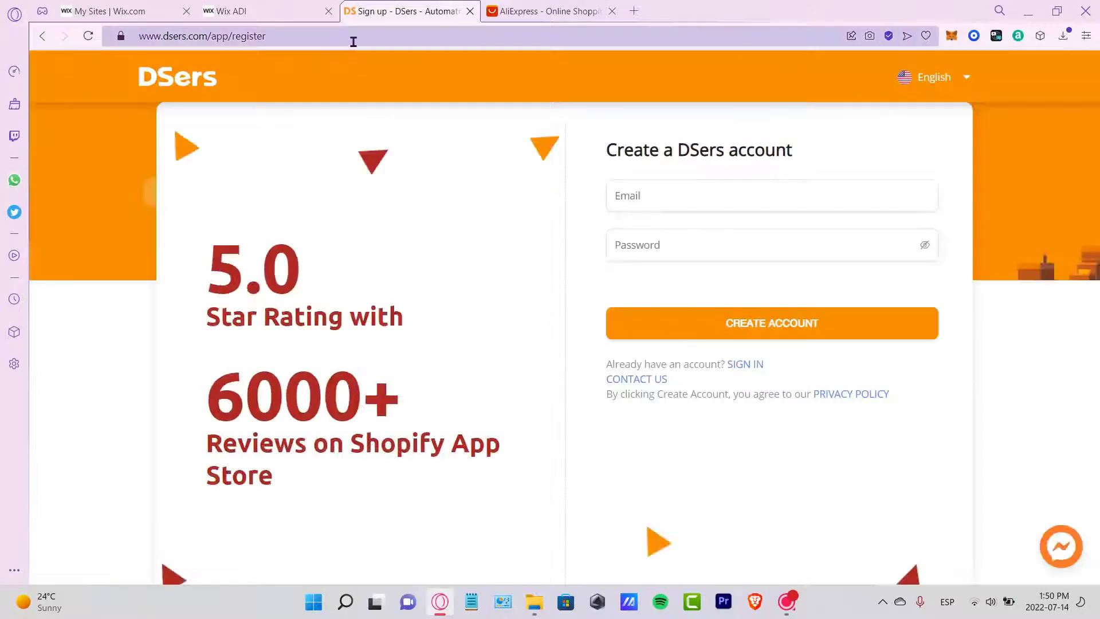
# Start the DSers sign-up email, then search the web for 'TEMPORARY' email services in a new tab
pyautogui.click(745, 196)
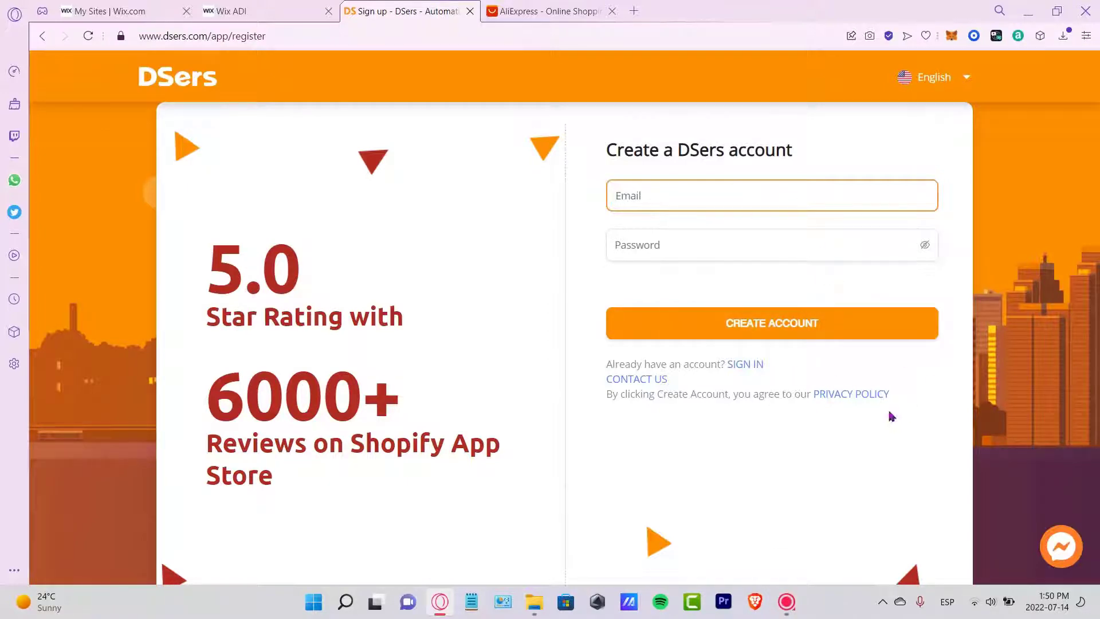
pyautogui.click(633, 10)
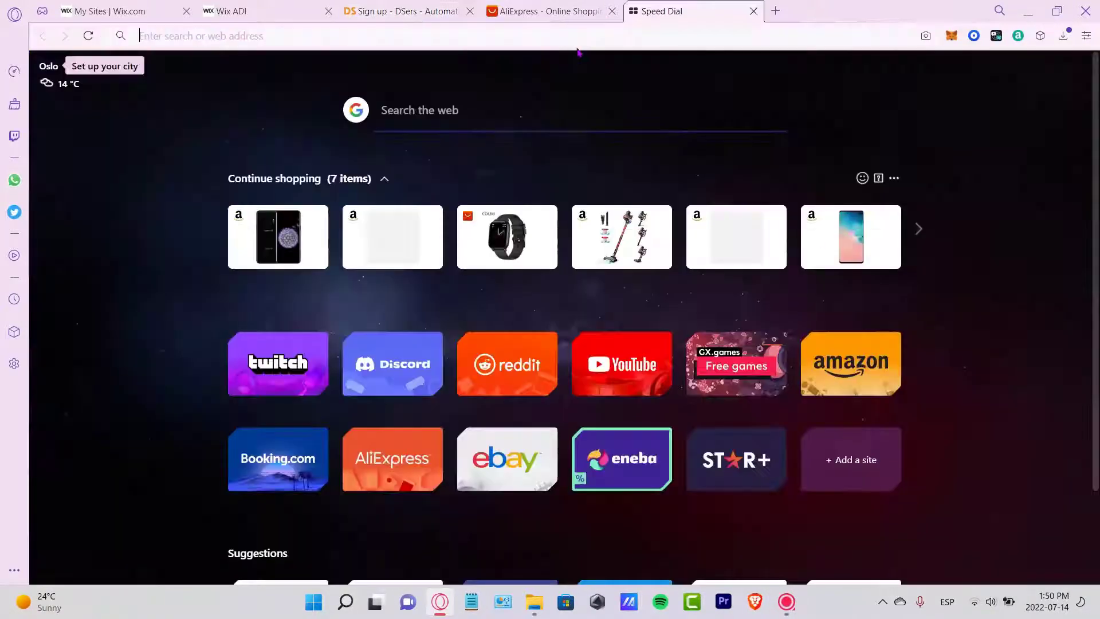
pyautogui.click(578, 49)
pyautogui.write('TEMPORARY')
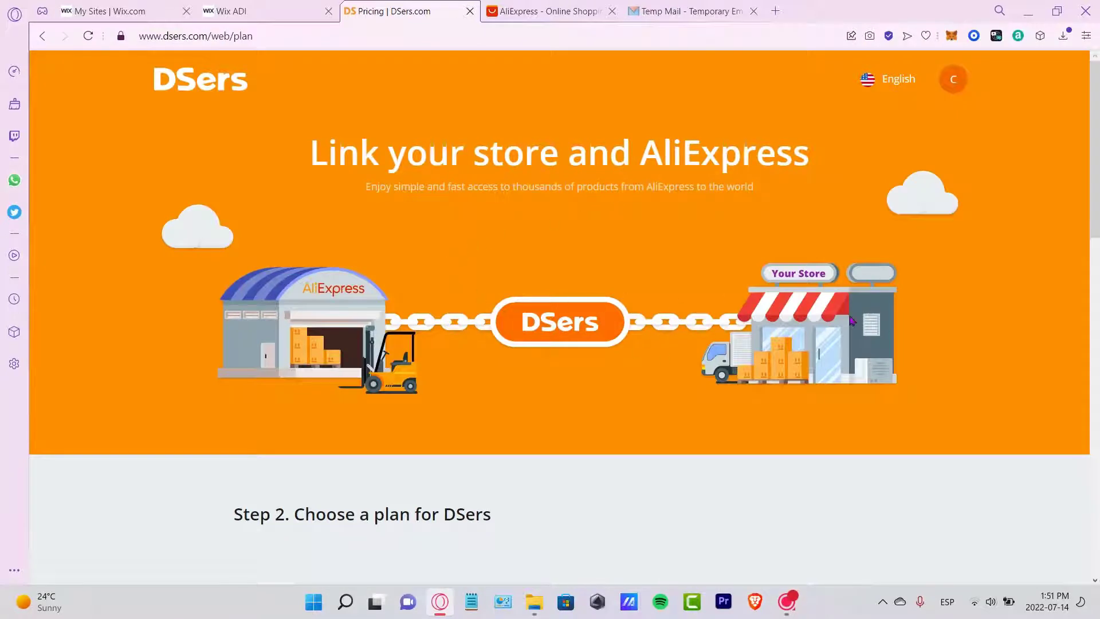
# Select the free Basic DSers plan and start linking the store to AliExpress
pyautogui.click(264, 10)
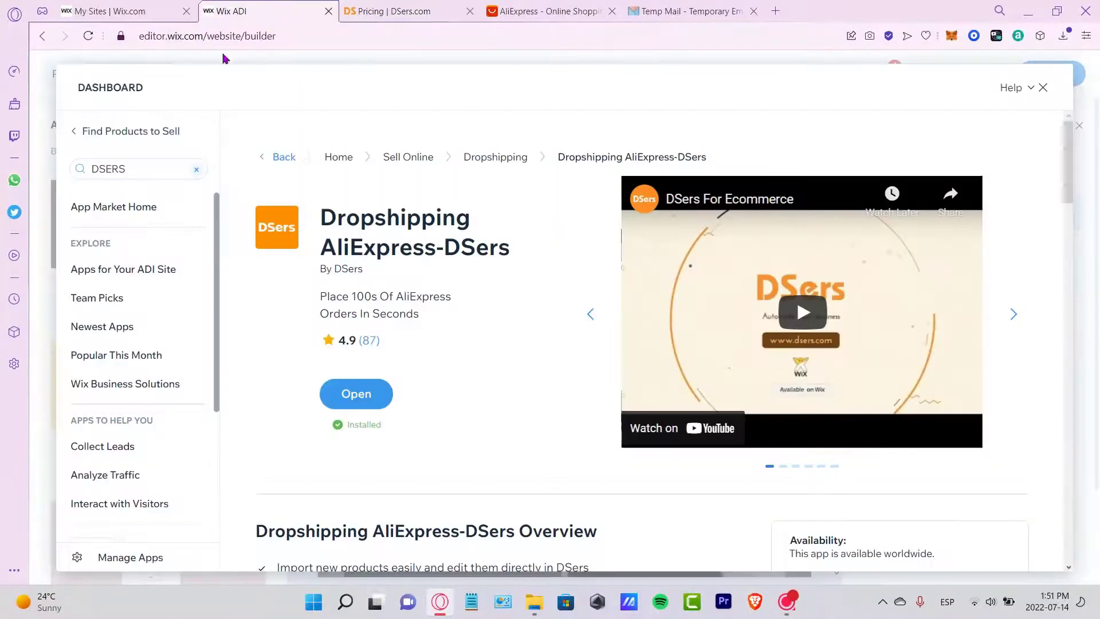
pyautogui.click(418, 7)
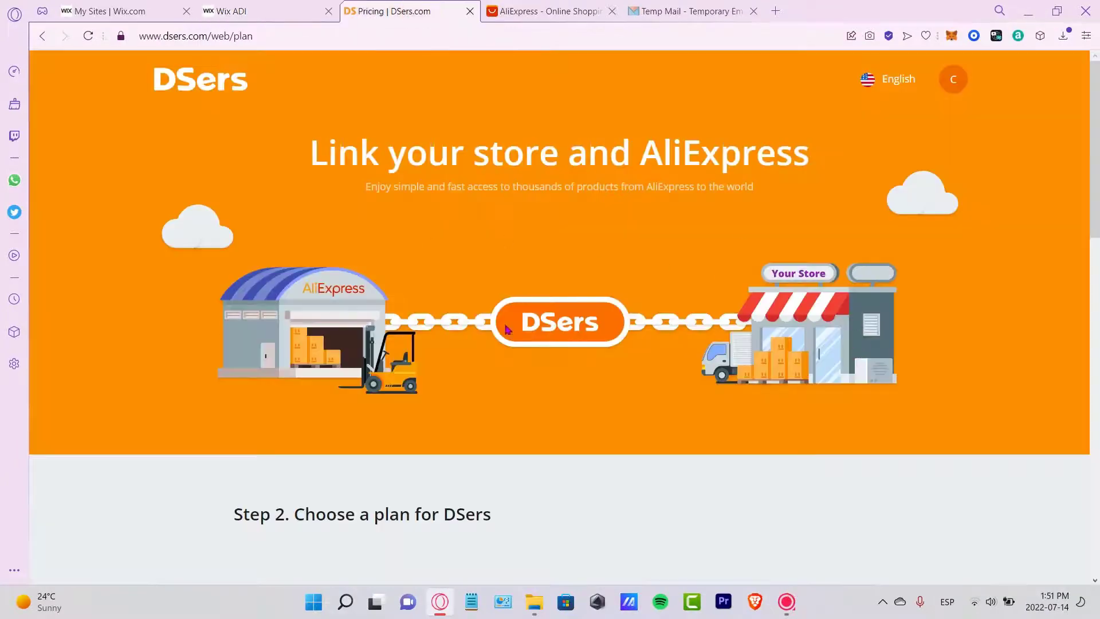
pyautogui.scroll(-6, 776, 397)
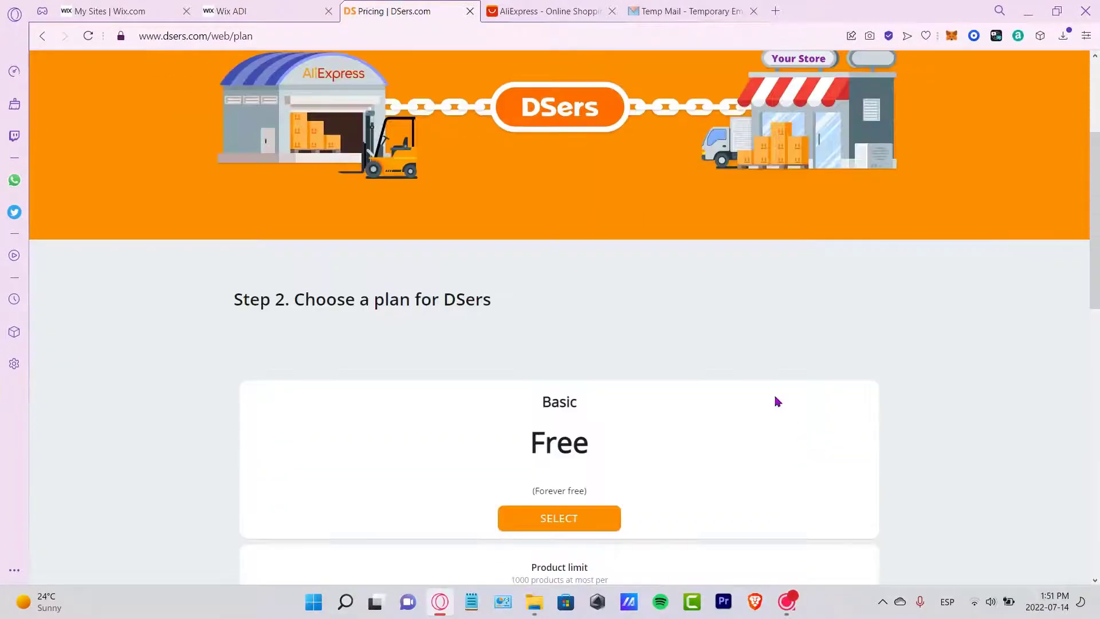
pyautogui.moveTo(602, 223); pyautogui.dragTo(536, 185)
pyautogui.click(636, 229)
pyautogui.click(582, 303)
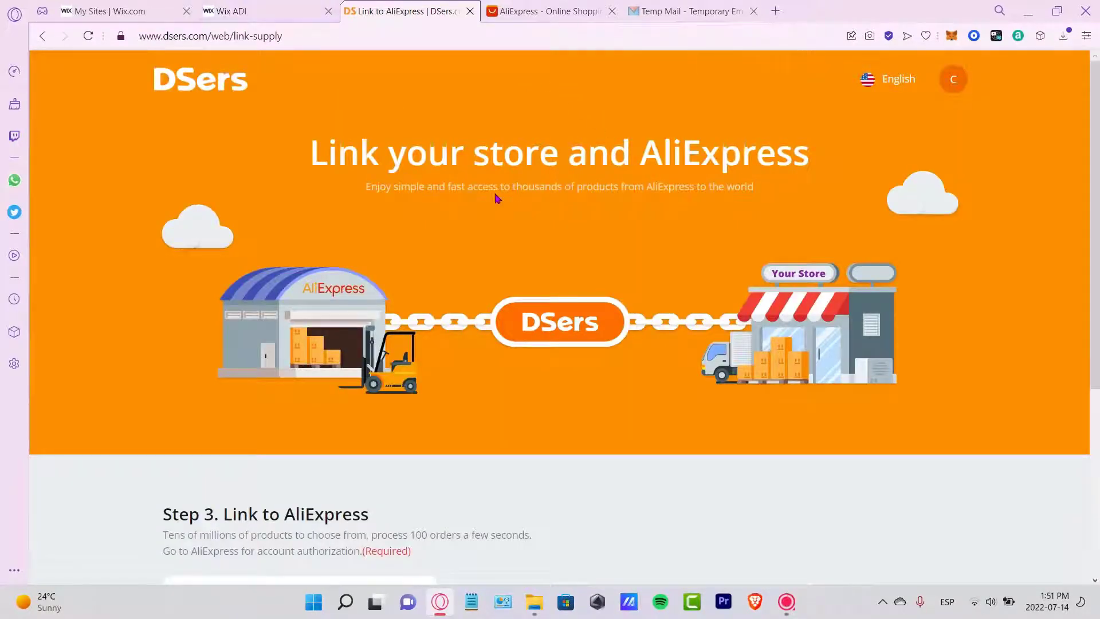
pyautogui.scroll(-3, 496, 197)
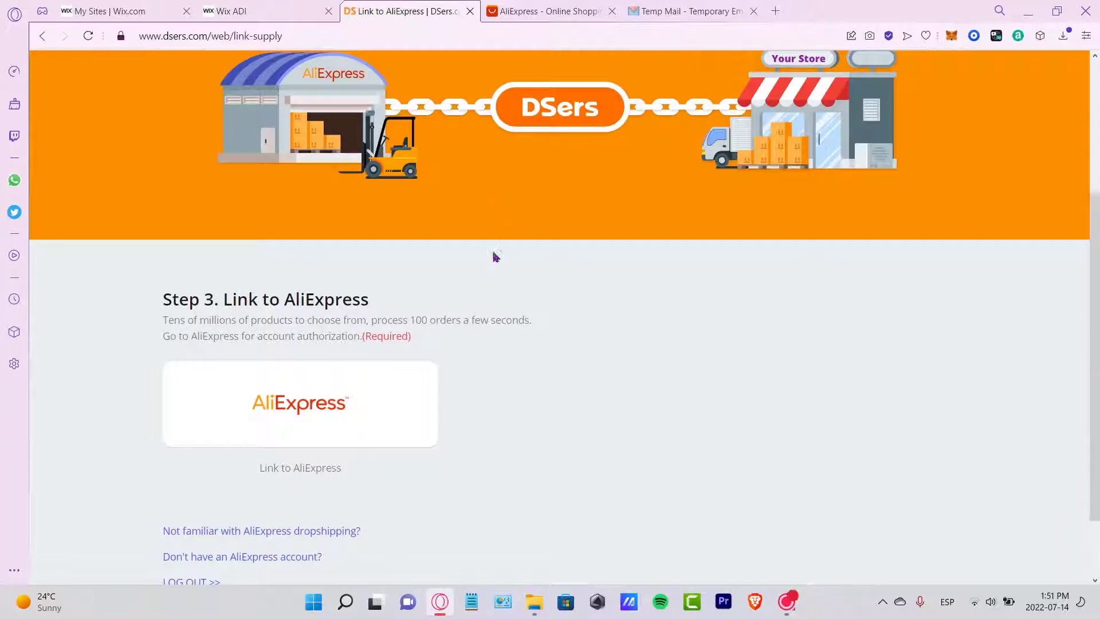
pyautogui.click(263, 429)
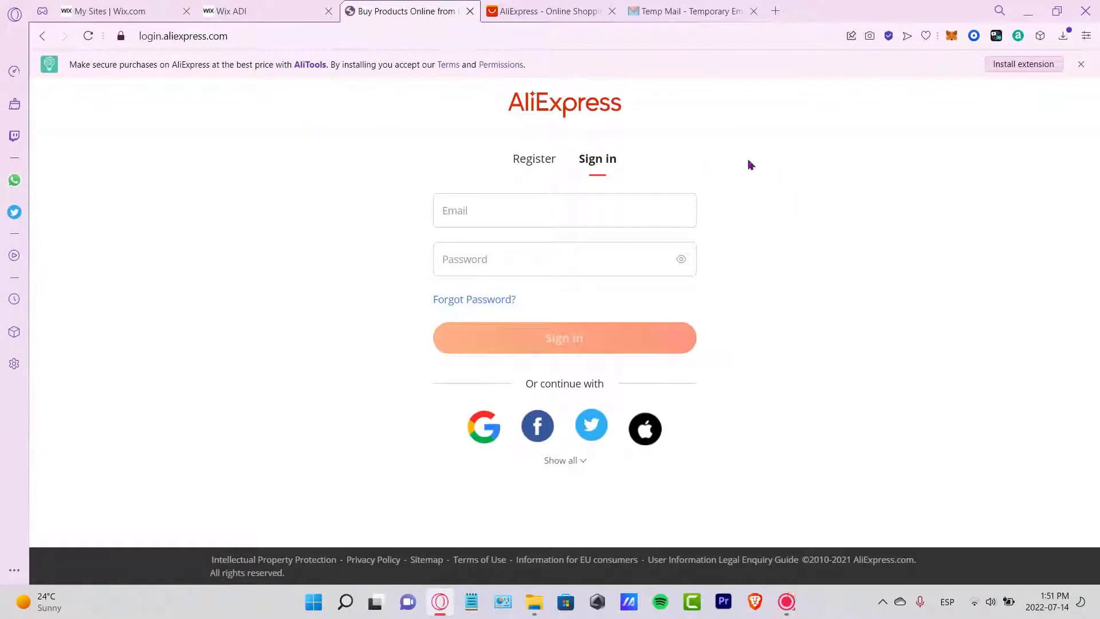
# Register a new AliExpress account located in Mexico using the temporary email and a password
pyautogui.click(609, 205)
pyautogui.click(539, 167)
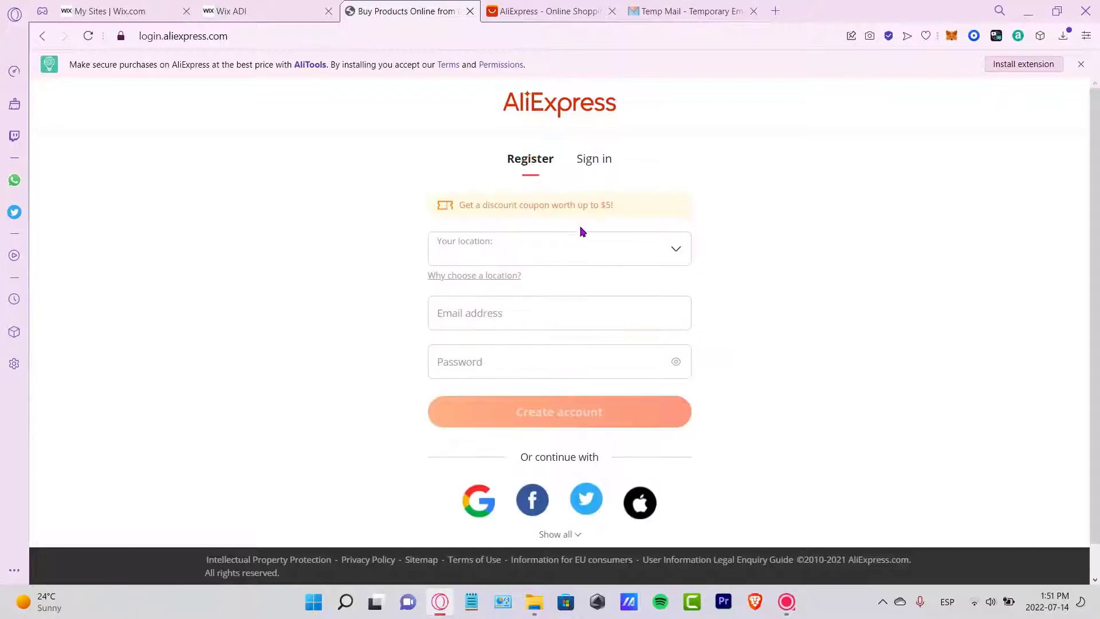
pyautogui.click(634, 246)
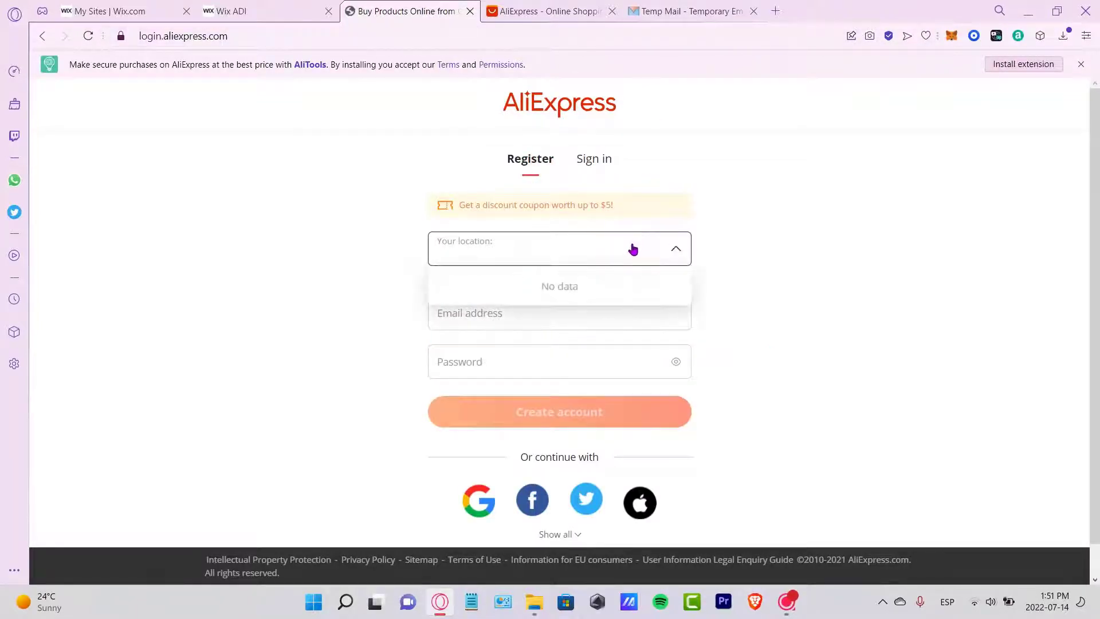
pyautogui.click(507, 247)
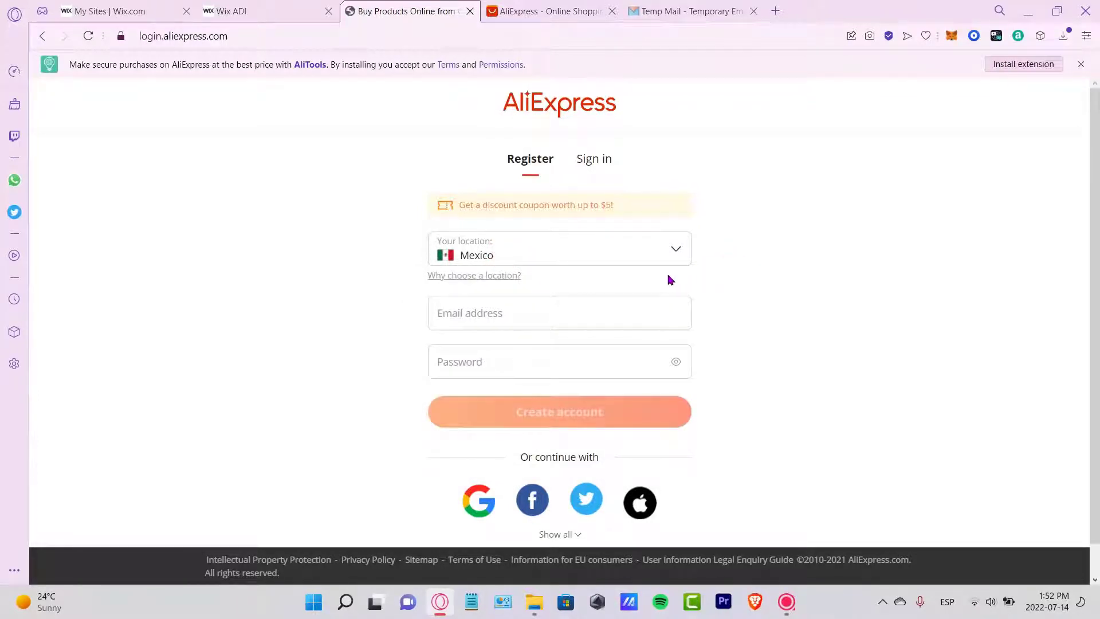
pyautogui.click(603, 305)
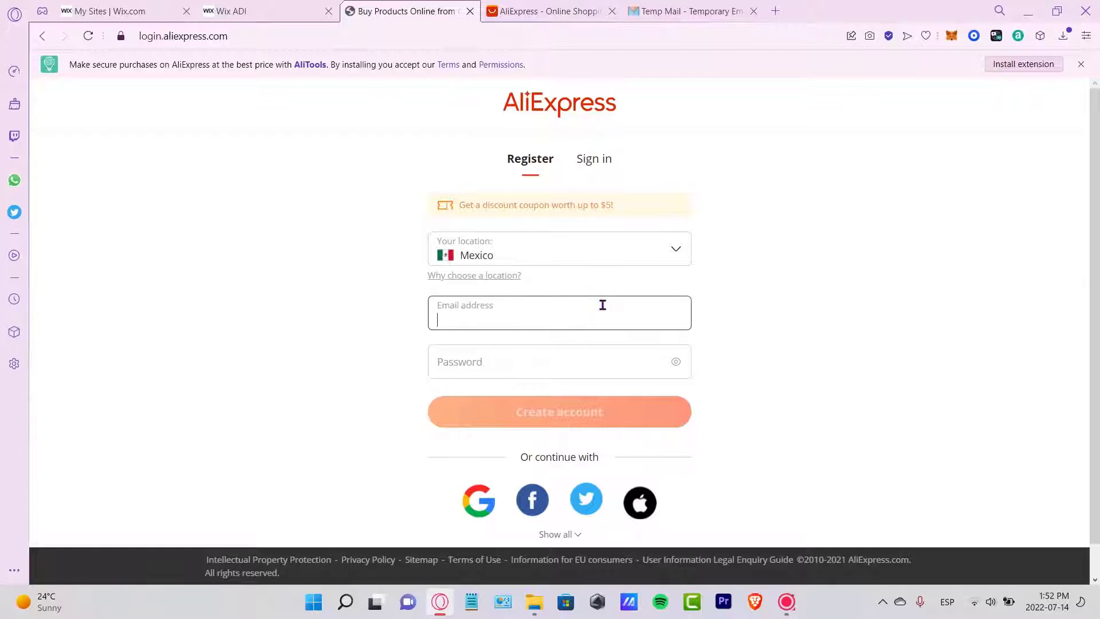
pyautogui.hotkey('ctrl', 'v')
pyautogui.click(591, 367)
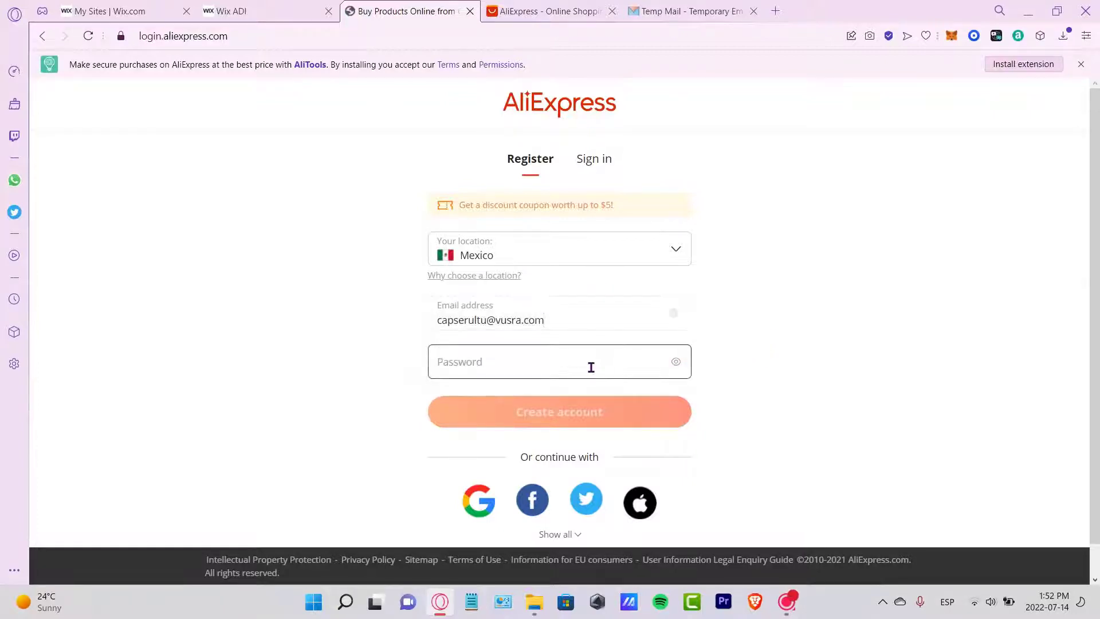
pyautogui.hotkey('ctrl', 'v')
pyautogui.click(621, 459)
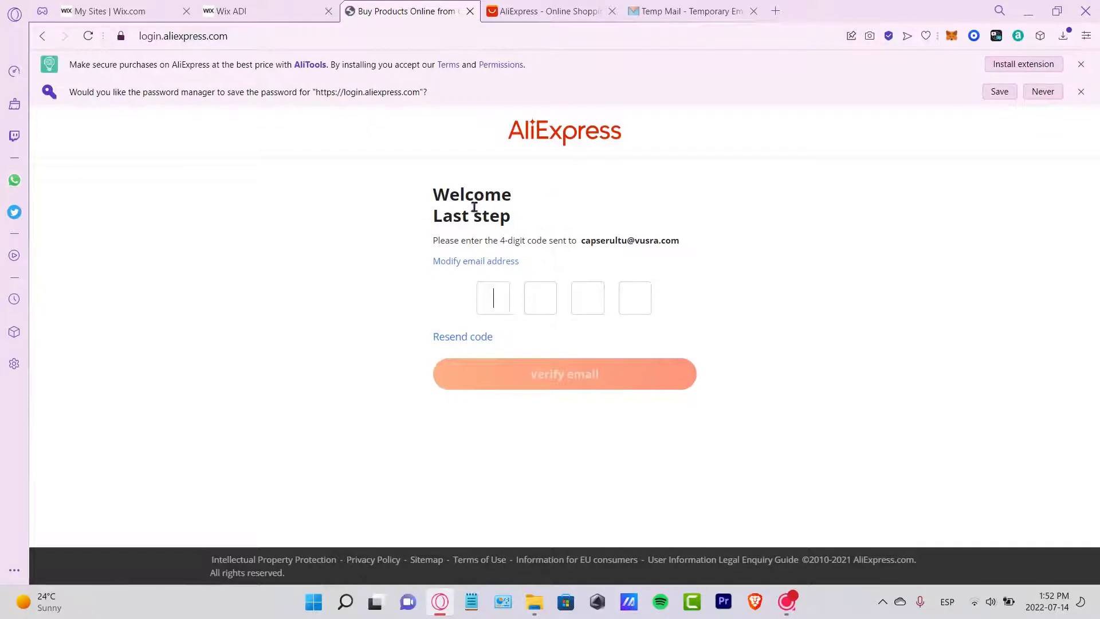
# Retrieve the verification code from the temporary inbox, dismissing the mail site's cookie notice
pyautogui.moveTo(503, 238); pyautogui.dragTo(569, 238)
pyautogui.moveTo(681, 240); pyautogui.dragTo(581, 243)
pyautogui.click(690, 11)
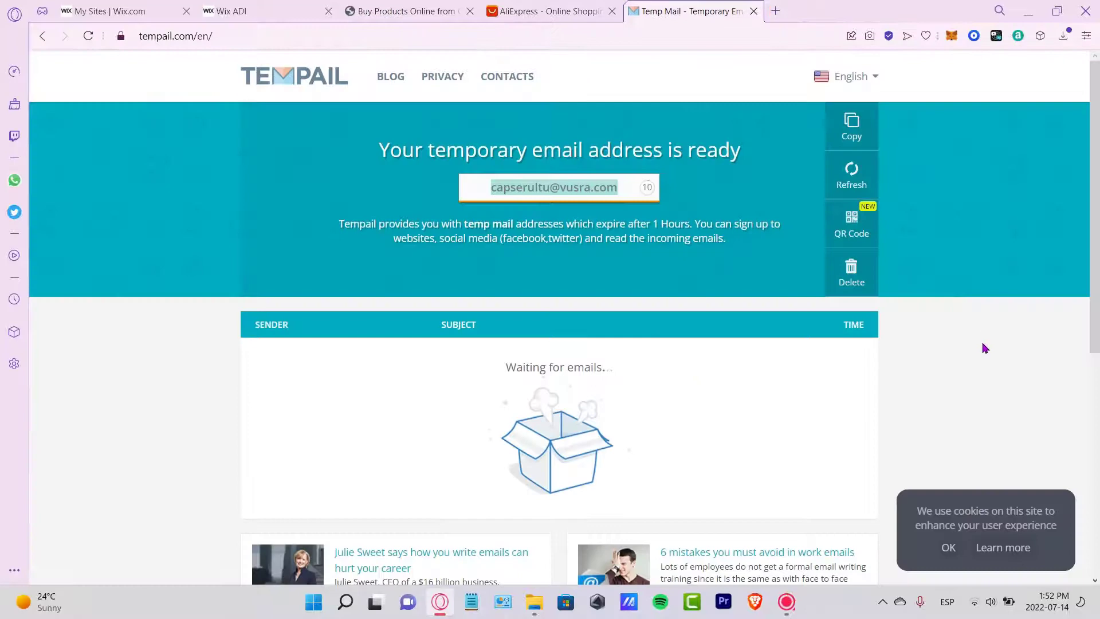
pyautogui.scroll(-4, 914, 283)
pyautogui.scroll(4, 913, 282)
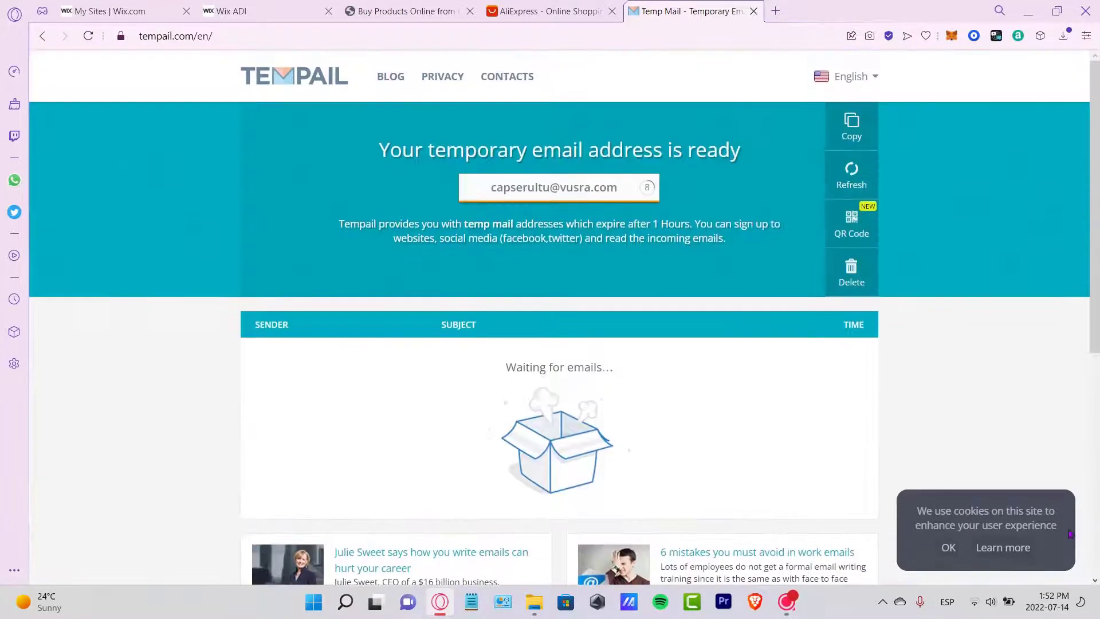
pyautogui.click(948, 548)
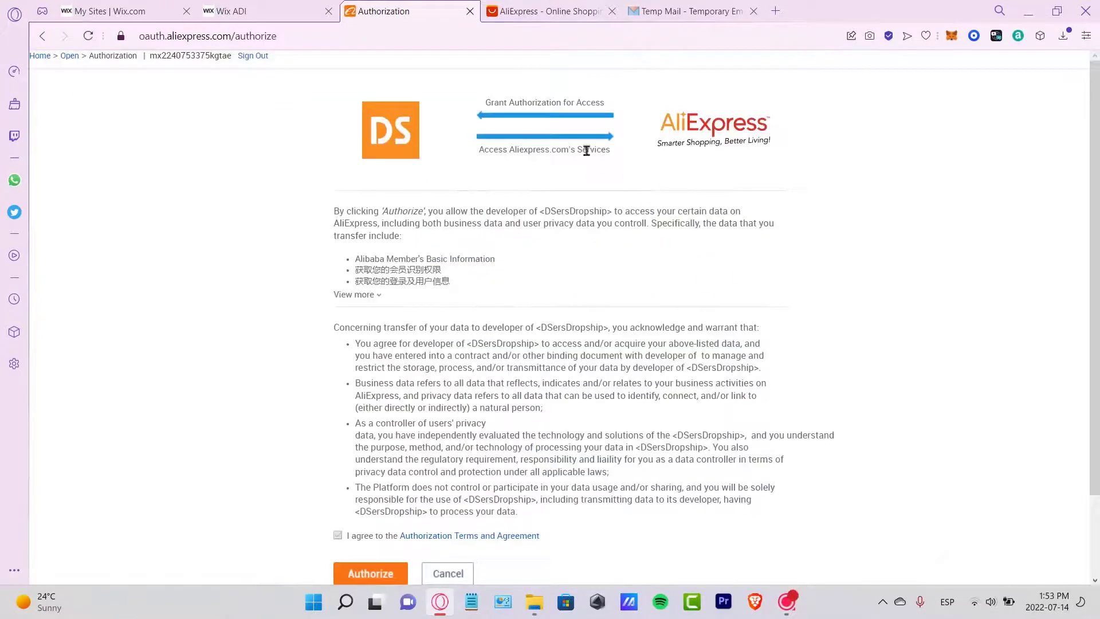
# Tick 'I agree to the Authorization Terms and Agreement' and authorize DSers
pyautogui.moveTo(484, 100); pyautogui.dragTo(606, 103)
pyautogui.click(635, 169)
pyautogui.scroll(-2, 496, 151)
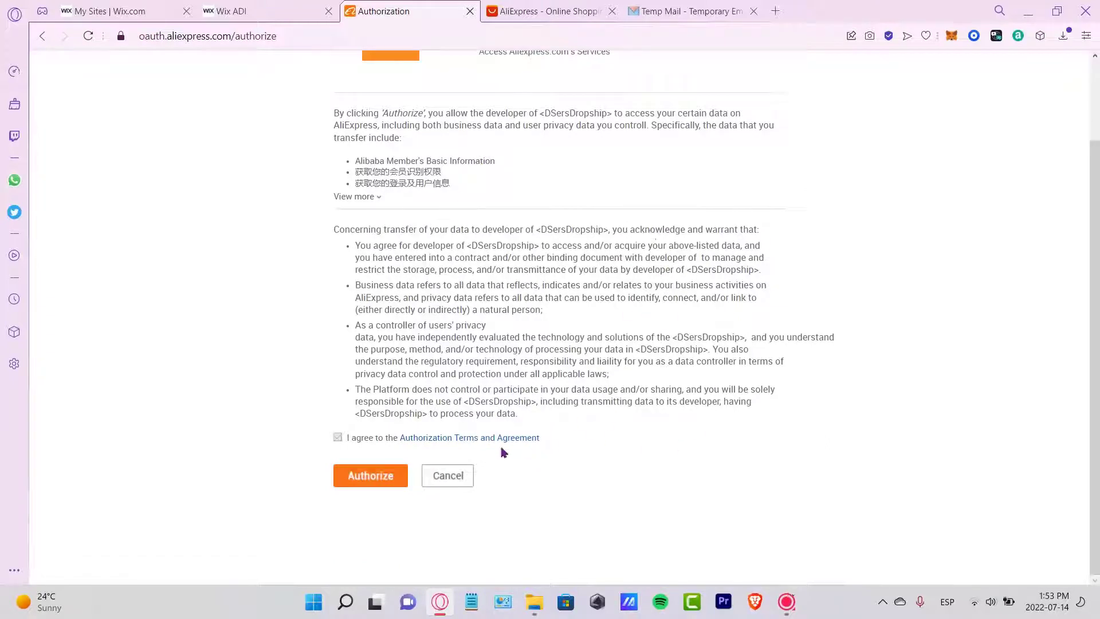
pyautogui.click(338, 438)
pyautogui.click(338, 438)
pyautogui.click(398, 475)
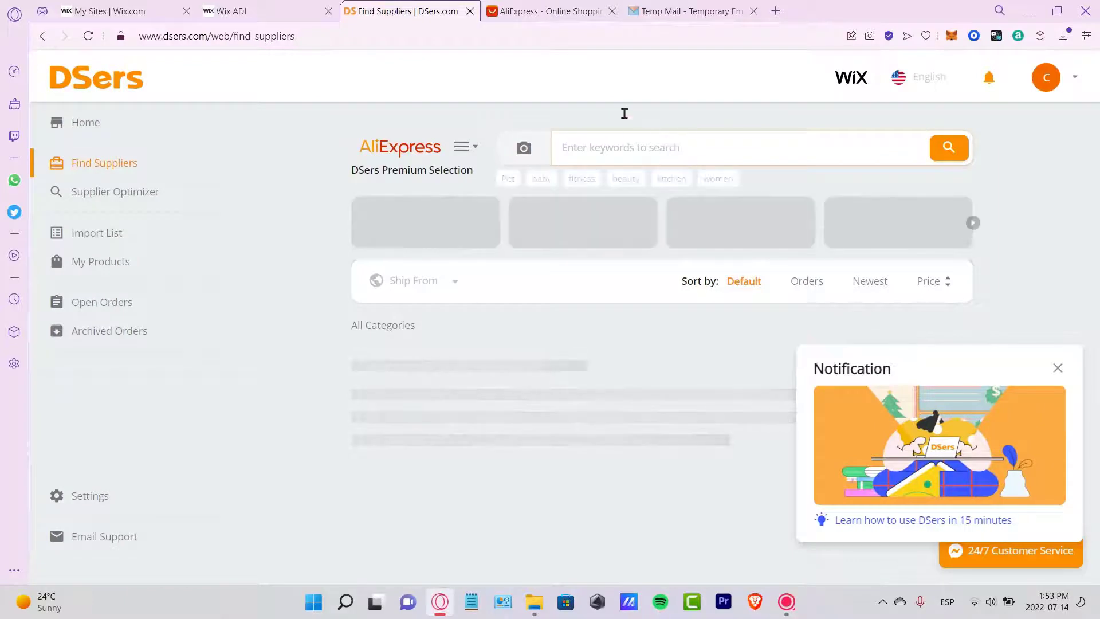
# Close the AliExpress tab and the DSers notification popup, then return to the Wix ADI tab
pyautogui.click(612, 11)
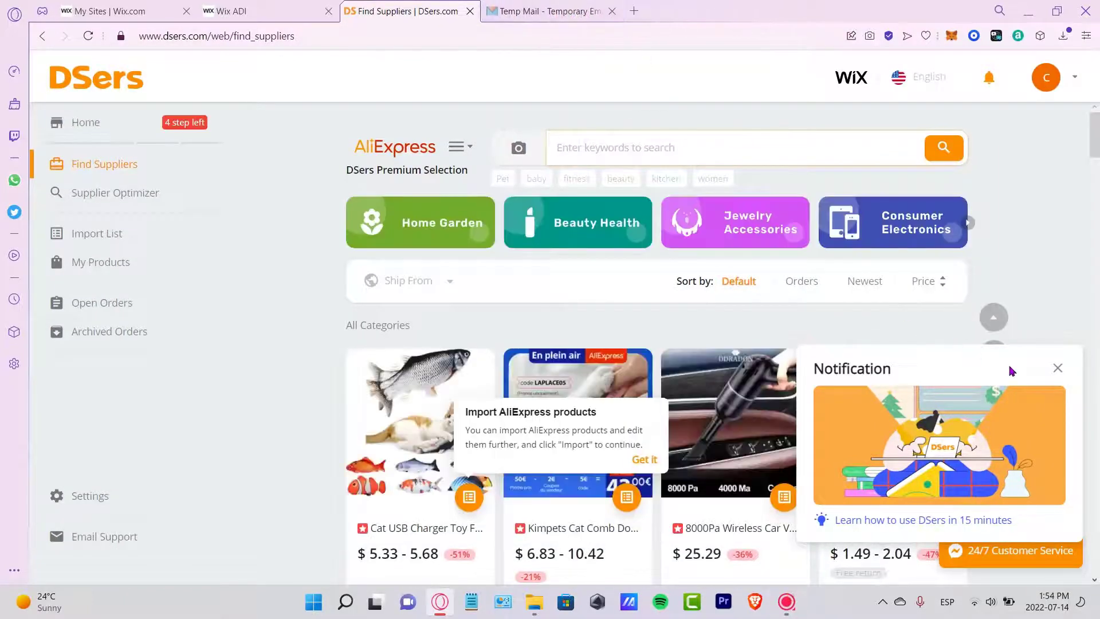
pyautogui.click(1057, 369)
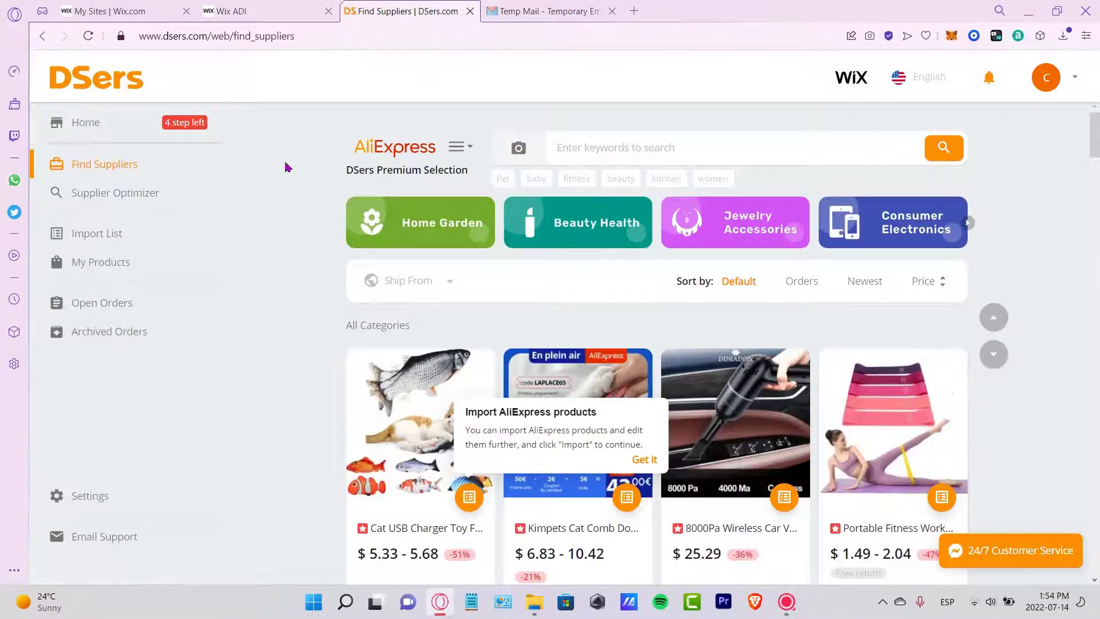
pyautogui.click(230, 11)
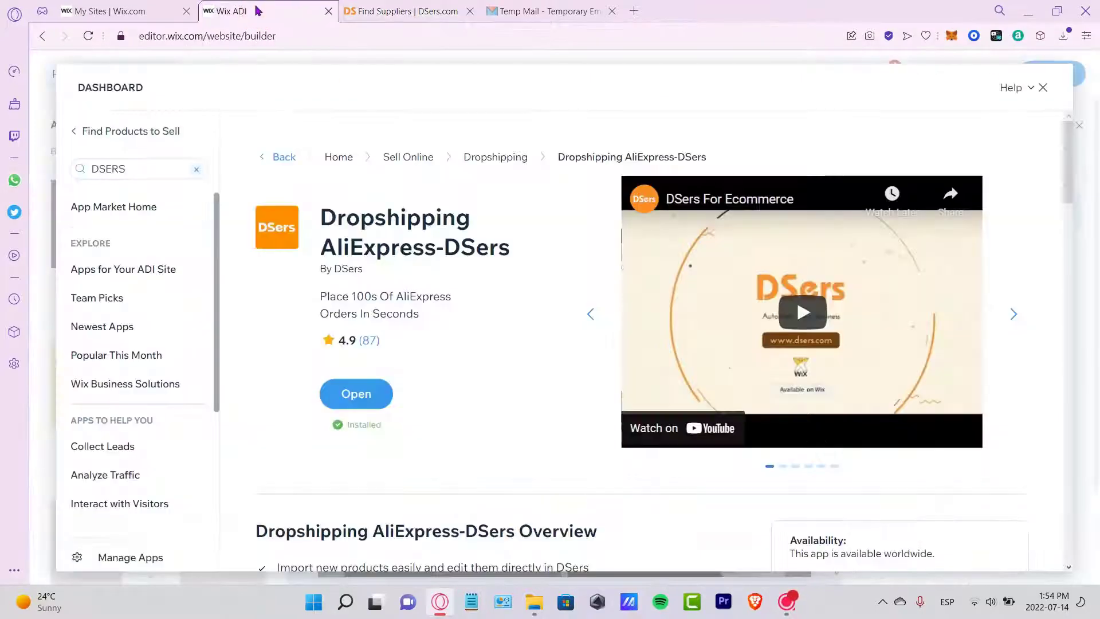
# Close the app market overlay, look over the RINGTOU editor canvas, then go back to DSers
pyautogui.click(1043, 89)
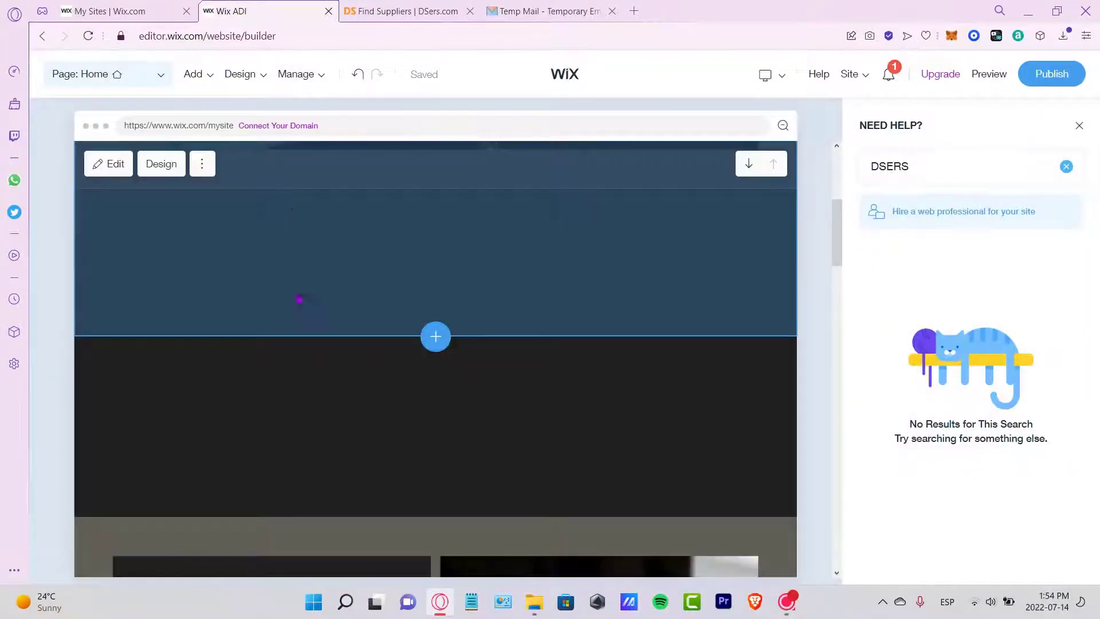
pyautogui.scroll(3, 487, 275)
pyautogui.moveTo(837, 229); pyautogui.dragTo(837, 161)
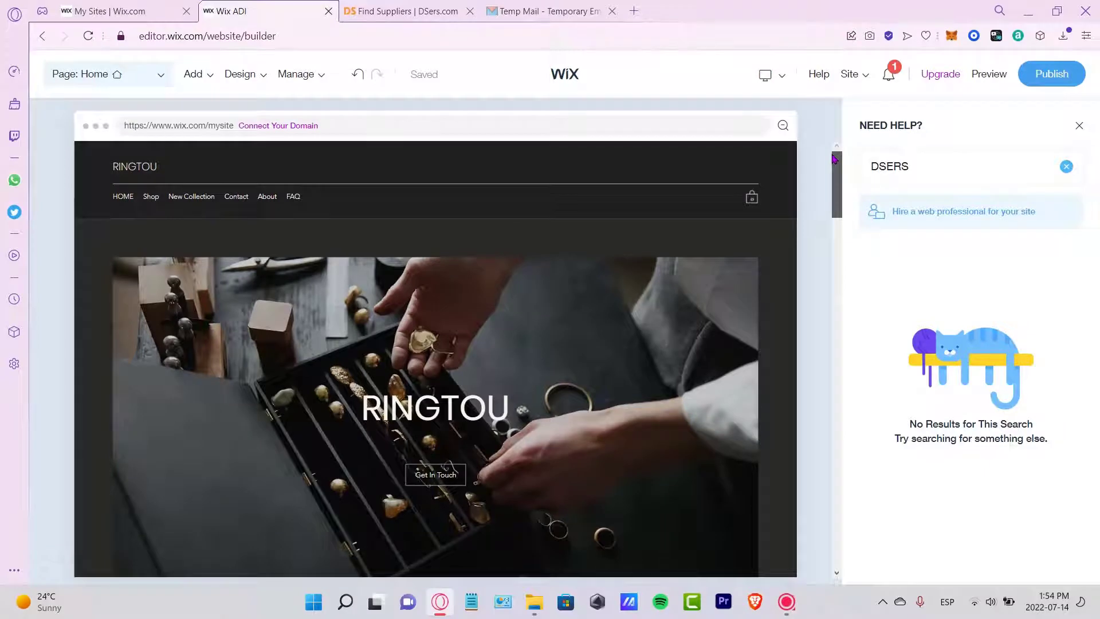
pyautogui.scroll(-1, 839, 170)
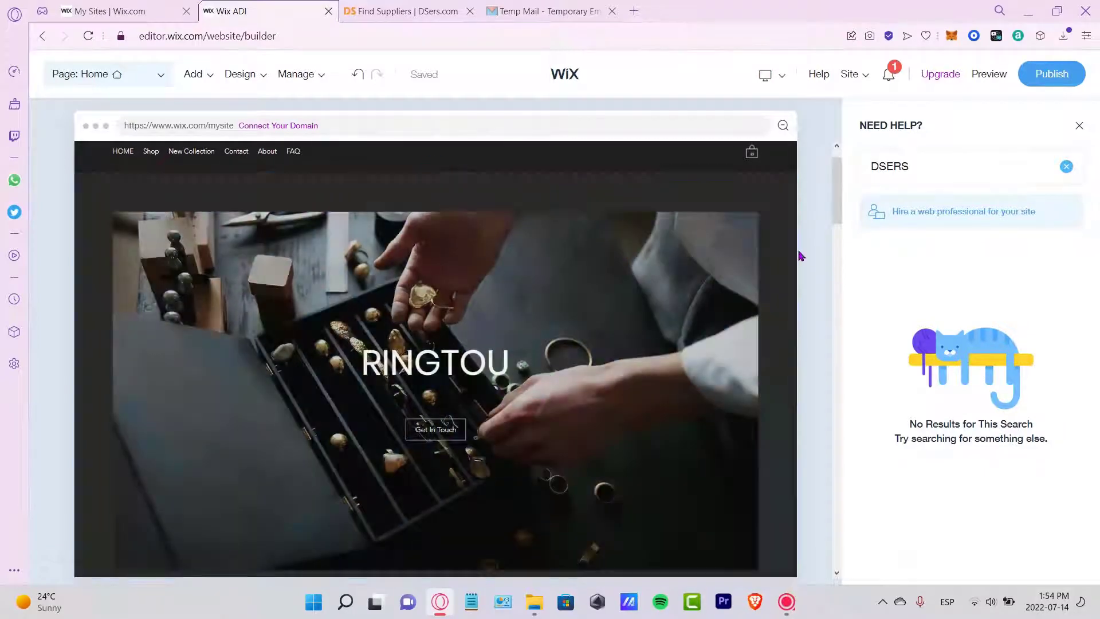
pyautogui.moveTo(838, 204); pyautogui.dragTo(847, 270)
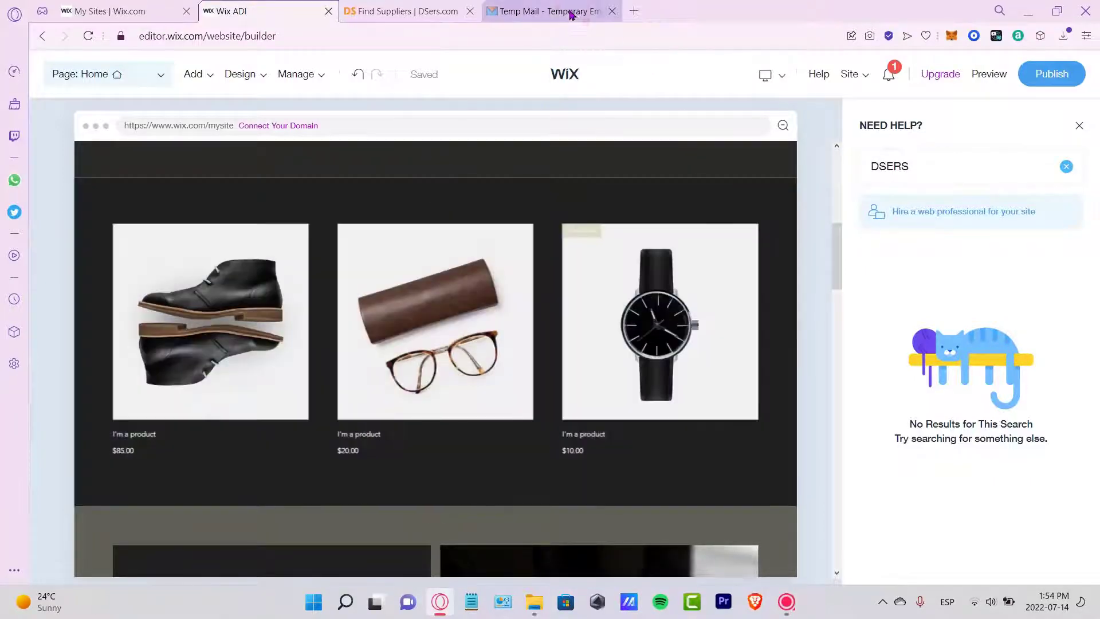
pyautogui.click(570, 11)
# Search DSers Find Suppliers for 'rings' and scroll through the ring results
pyautogui.click(424, 11)
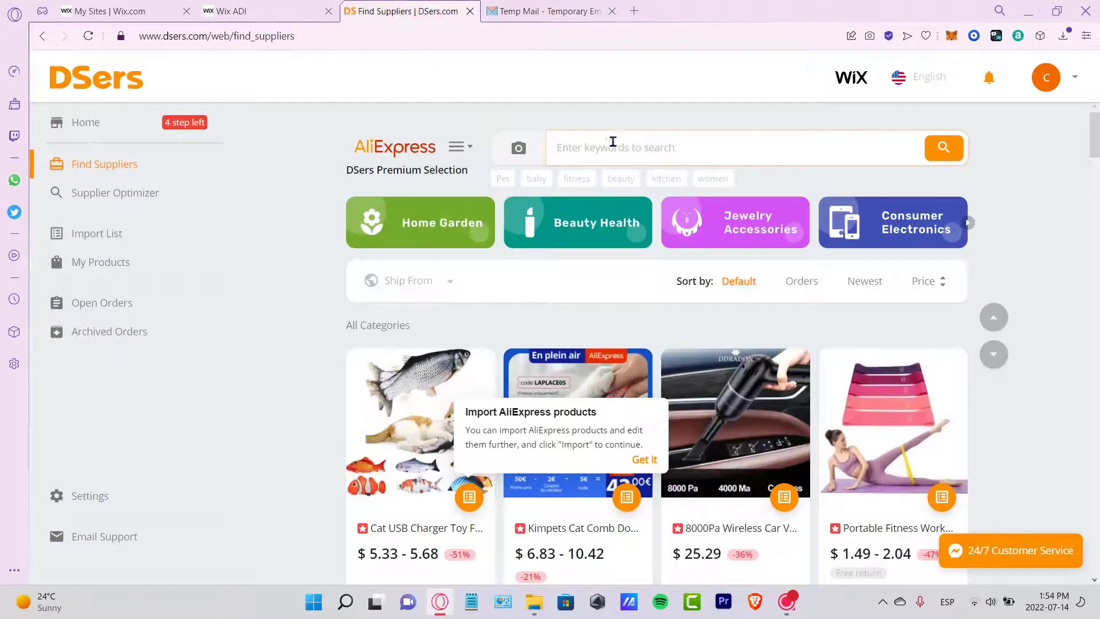
pyautogui.click(628, 151)
pyautogui.write('rings')
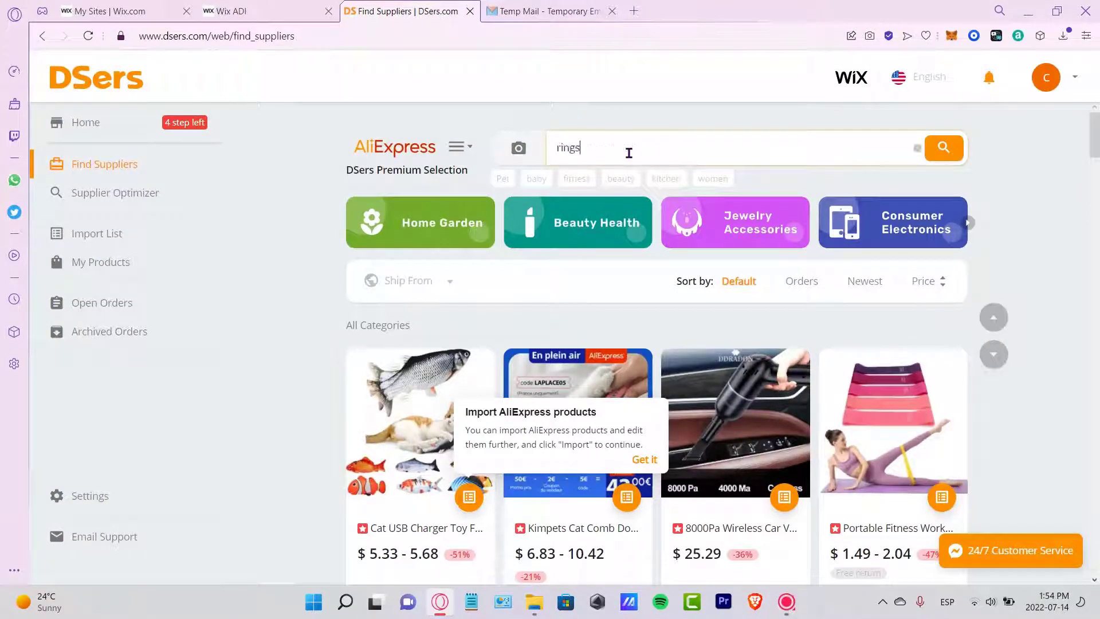
pyautogui.press('Return')
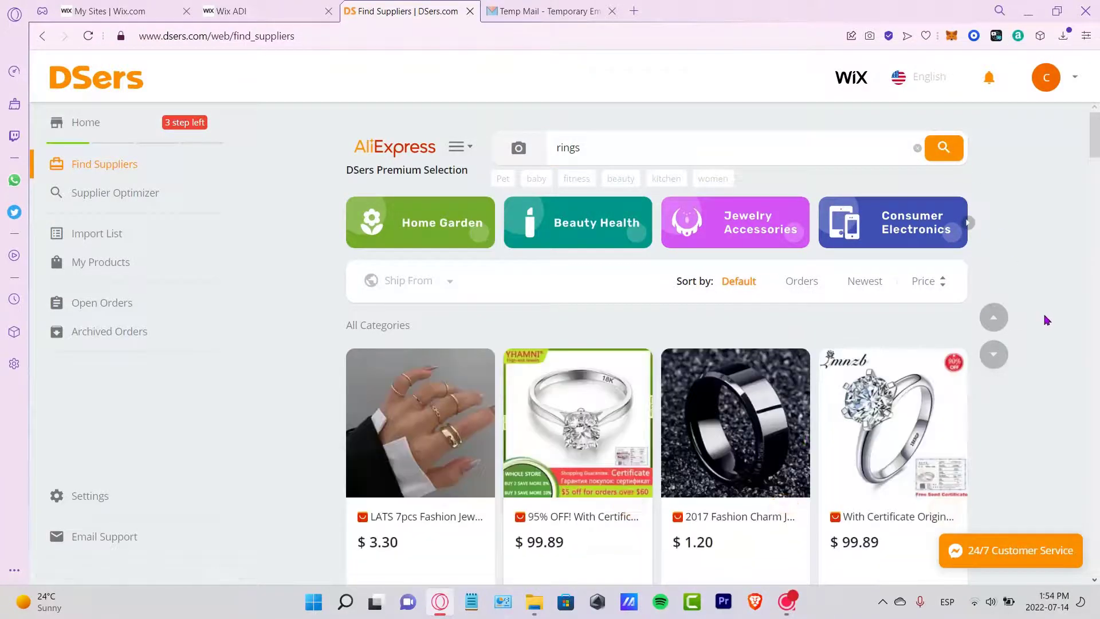
pyautogui.scroll(-3, 1046, 320)
pyautogui.scroll(-3, 1040, 378)
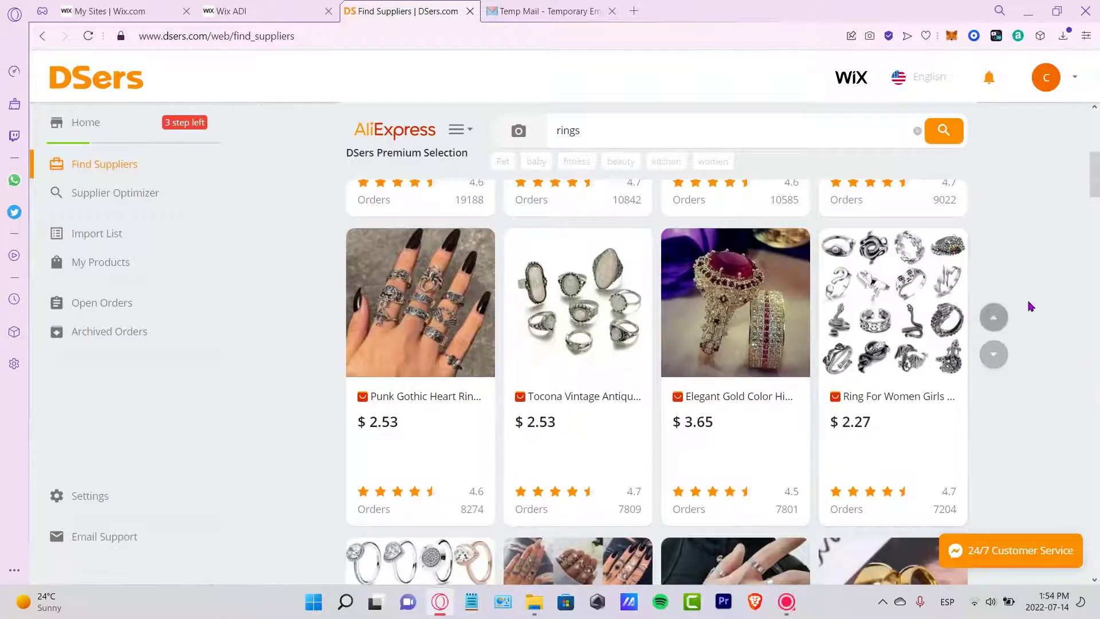
pyautogui.scroll(-3, 1031, 306)
pyautogui.scroll(-3, 1041, 299)
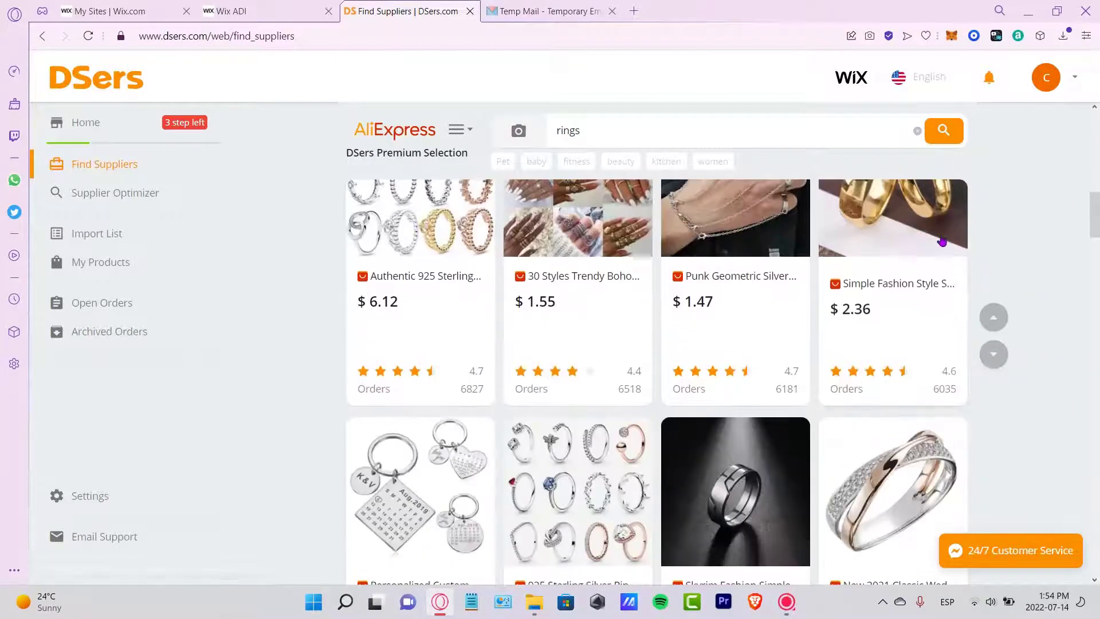
pyautogui.scroll(3, 1042, 309)
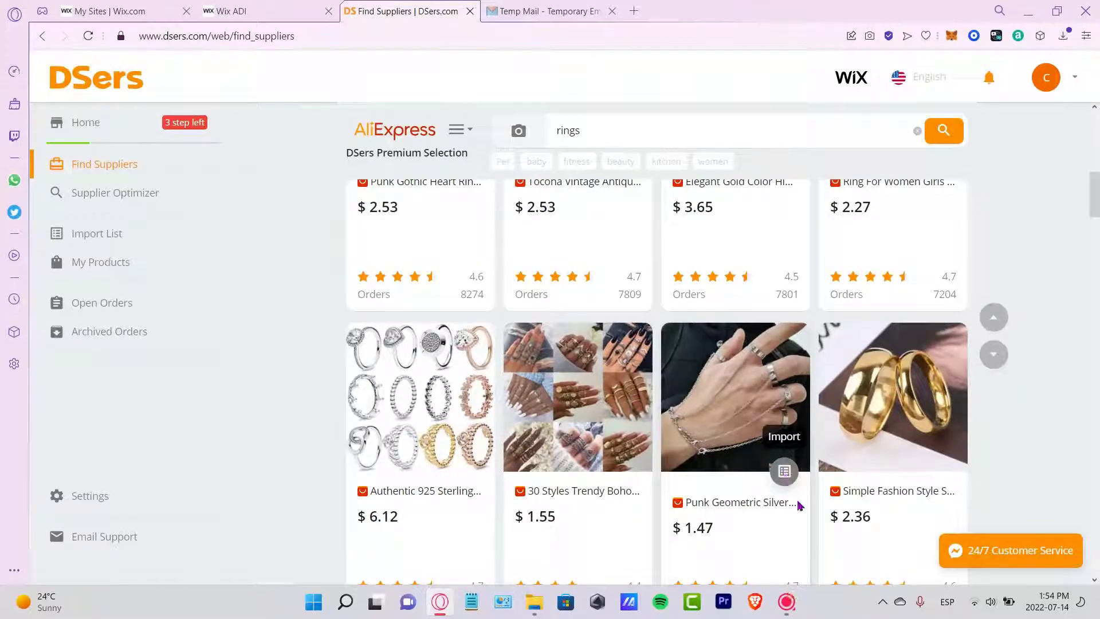
# Import the silver hand-chain ring, choosing 'Don't show again' and Stay, then import another ring
pyautogui.click(783, 472)
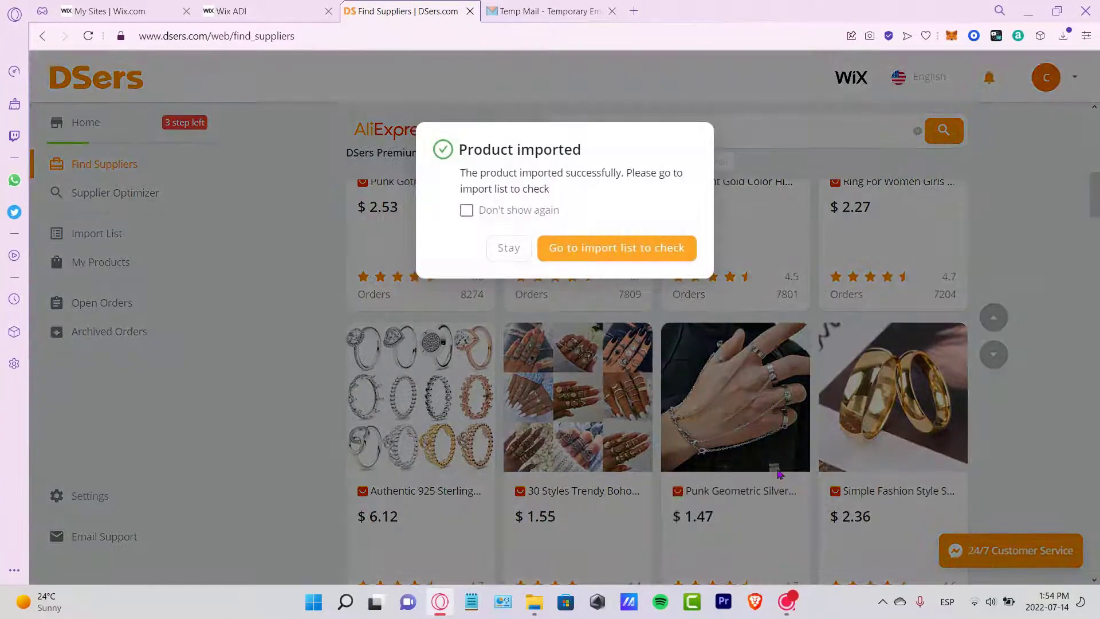
pyautogui.click(515, 214)
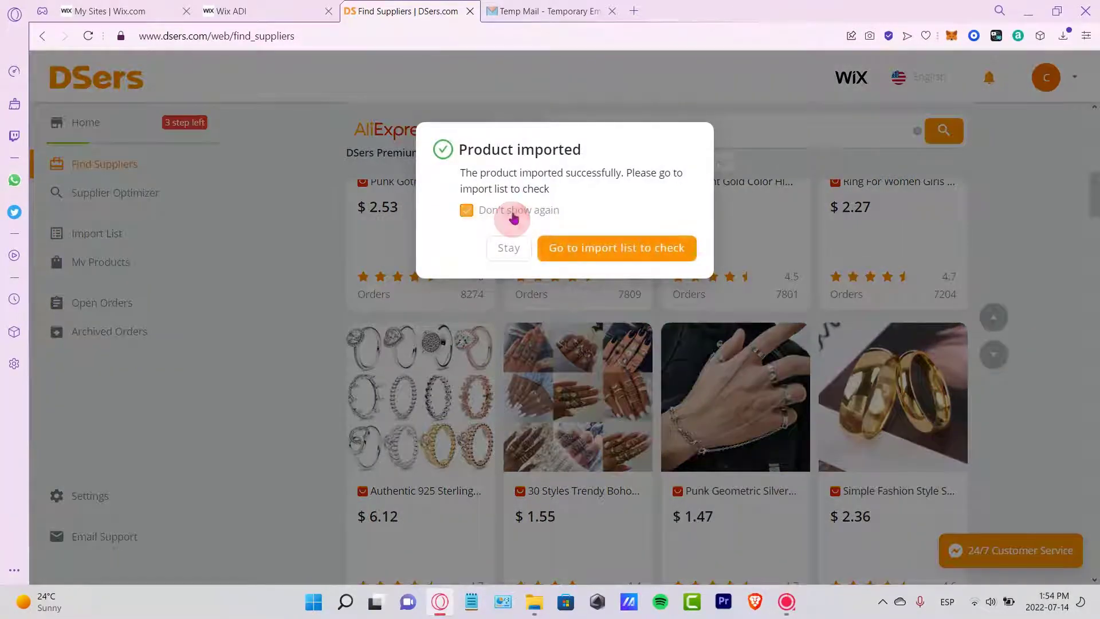
pyautogui.click(517, 254)
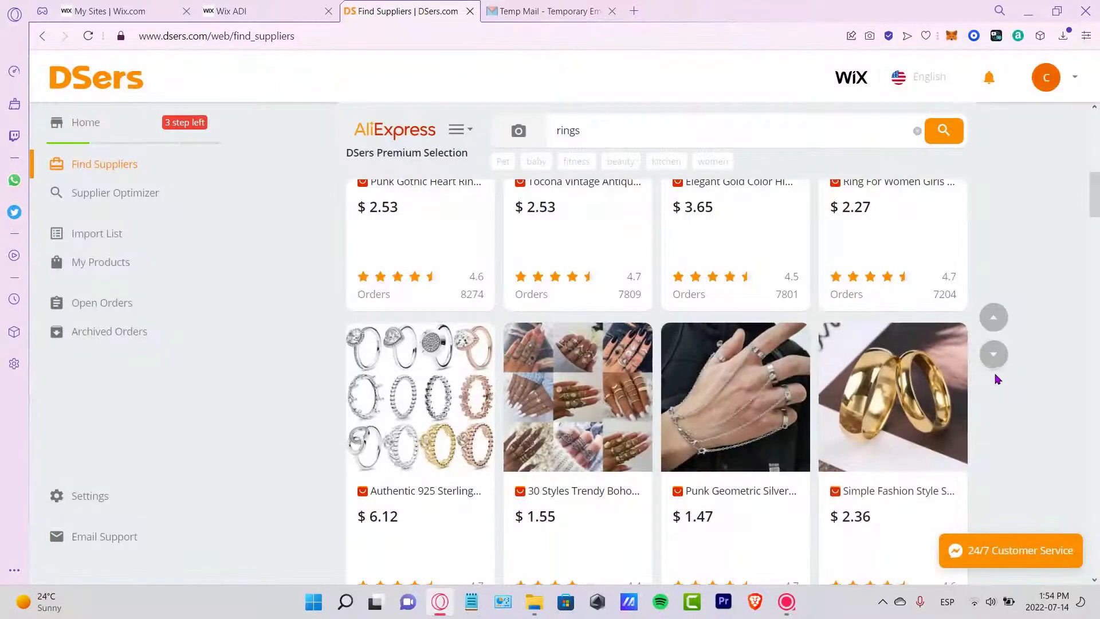
pyautogui.scroll(4, 995, 361)
pyautogui.moveTo(919, 450)
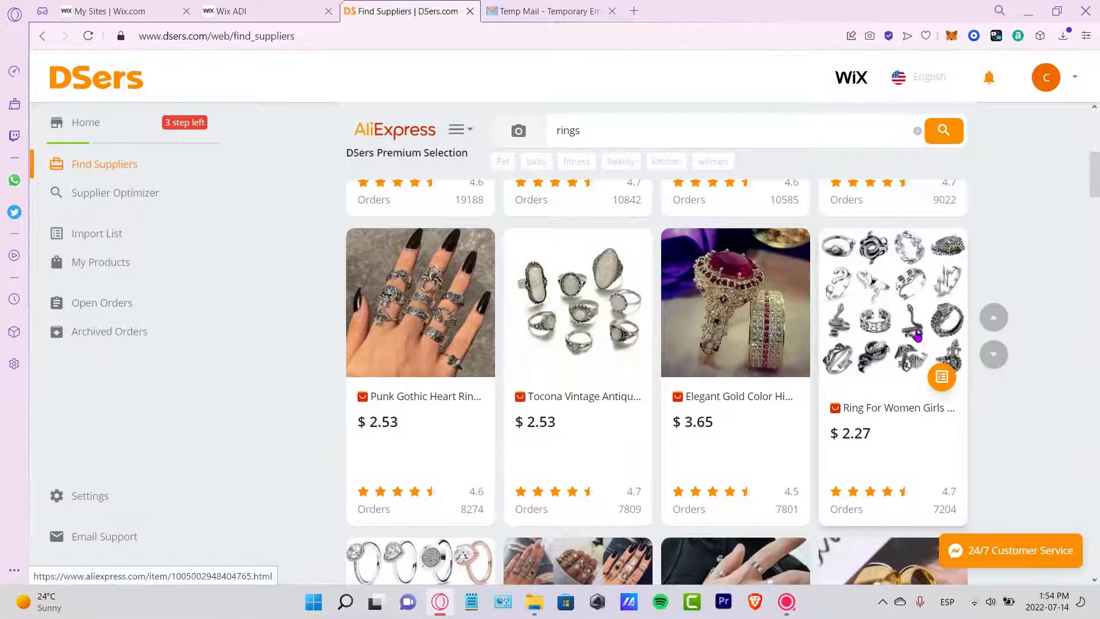
pyautogui.moveTo(780, 372)
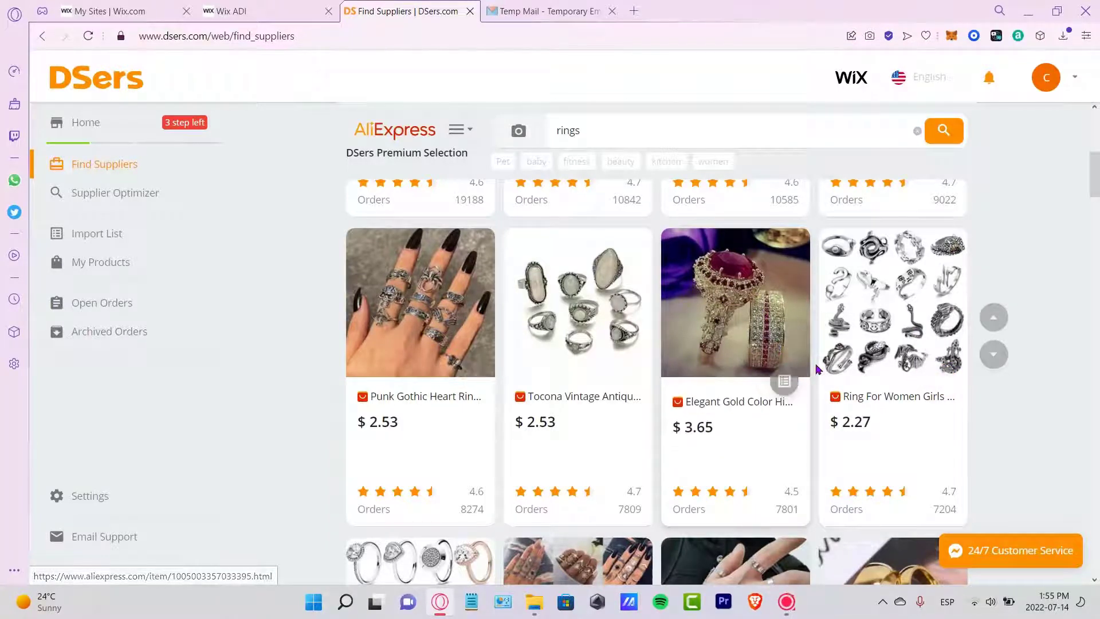
pyautogui.click(627, 378)
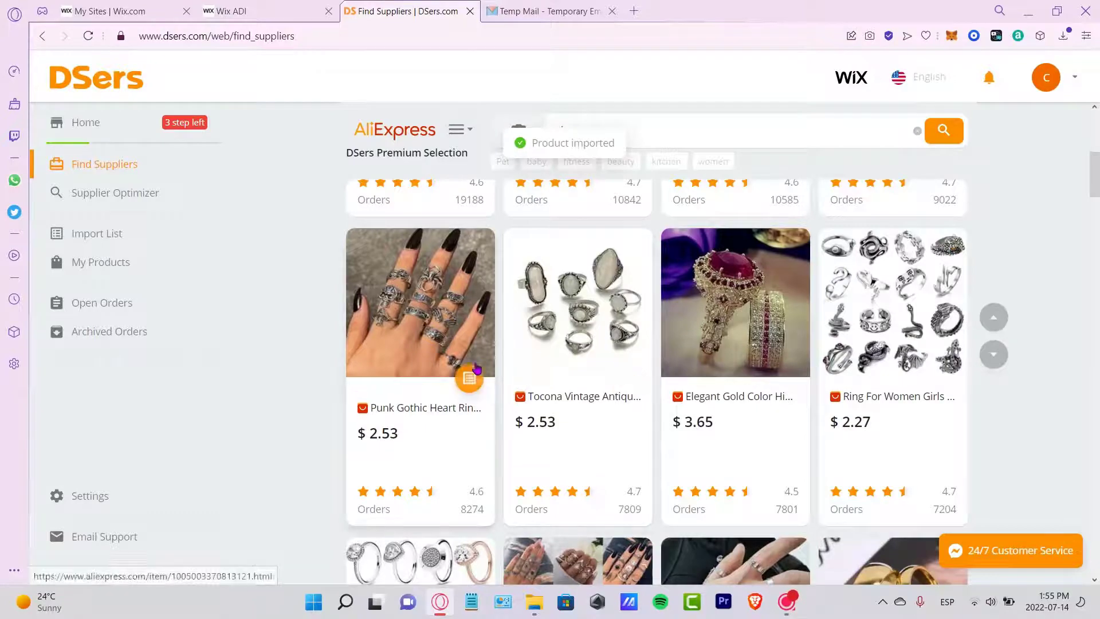
# Import the black band, another ring, the crossed rose-gold and silver ring, and the plain stainless steel band
pyautogui.scroll(3, 595, 383)
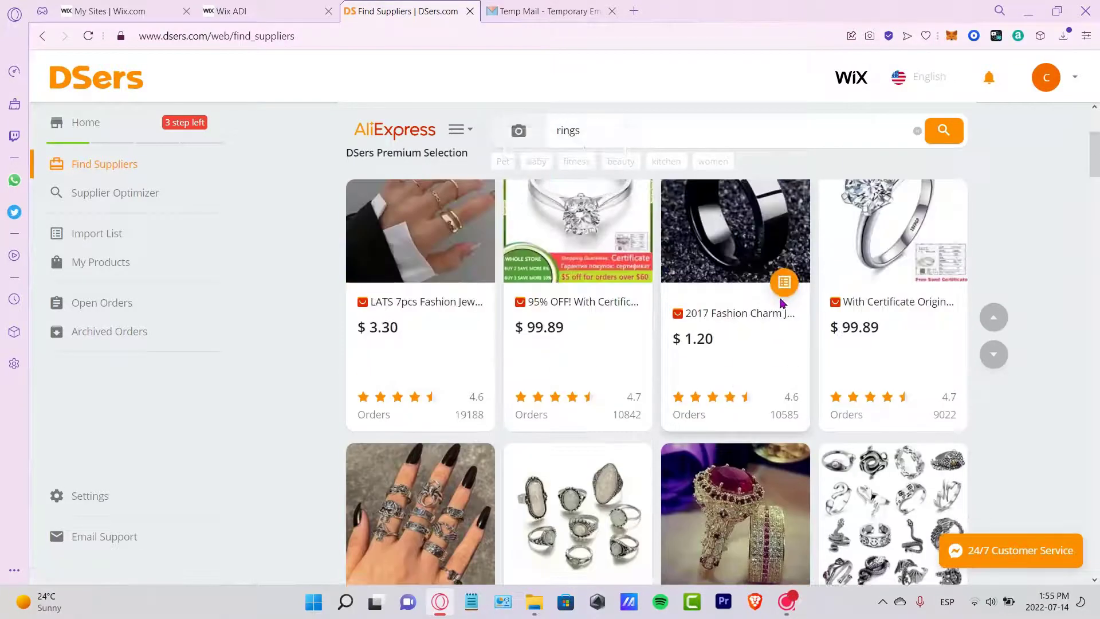
pyautogui.click(784, 282)
pyautogui.scroll(-12, 770, 361)
pyautogui.scroll(-5, 769, 361)
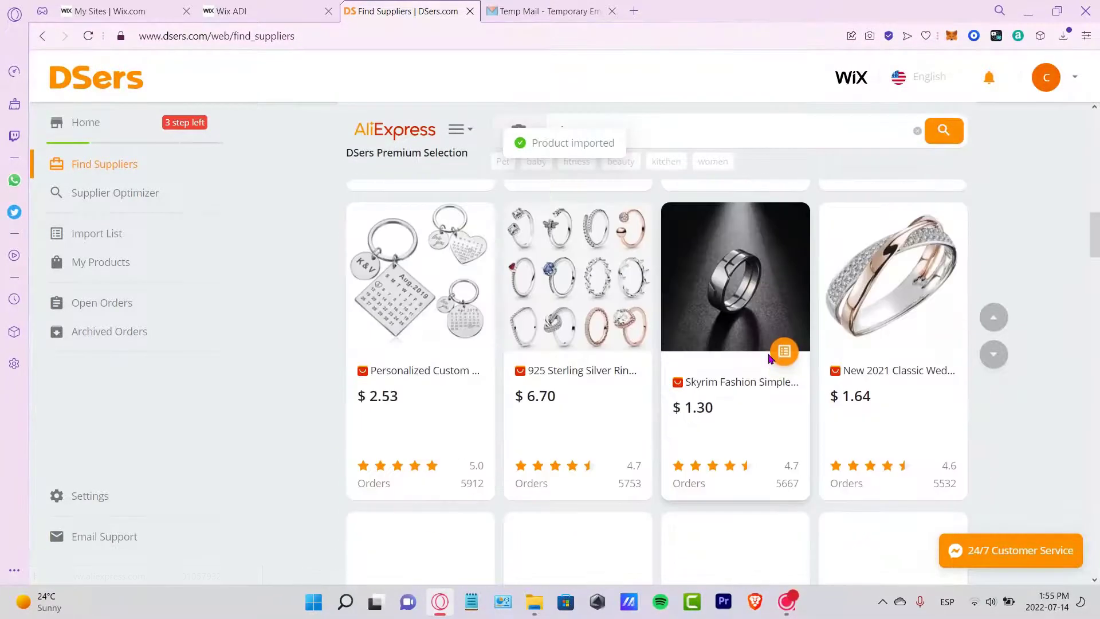
pyautogui.click(783, 352)
pyautogui.scroll(-3, 783, 352)
pyautogui.scroll(3, 871, 378)
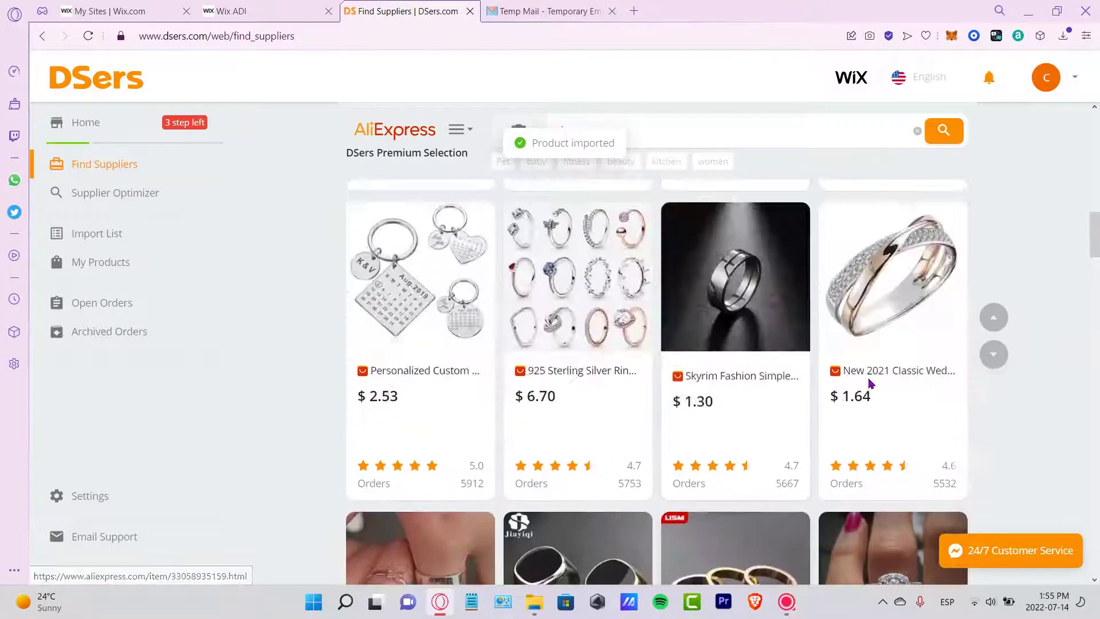
pyautogui.click(942, 351)
pyautogui.scroll(-6, 911, 394)
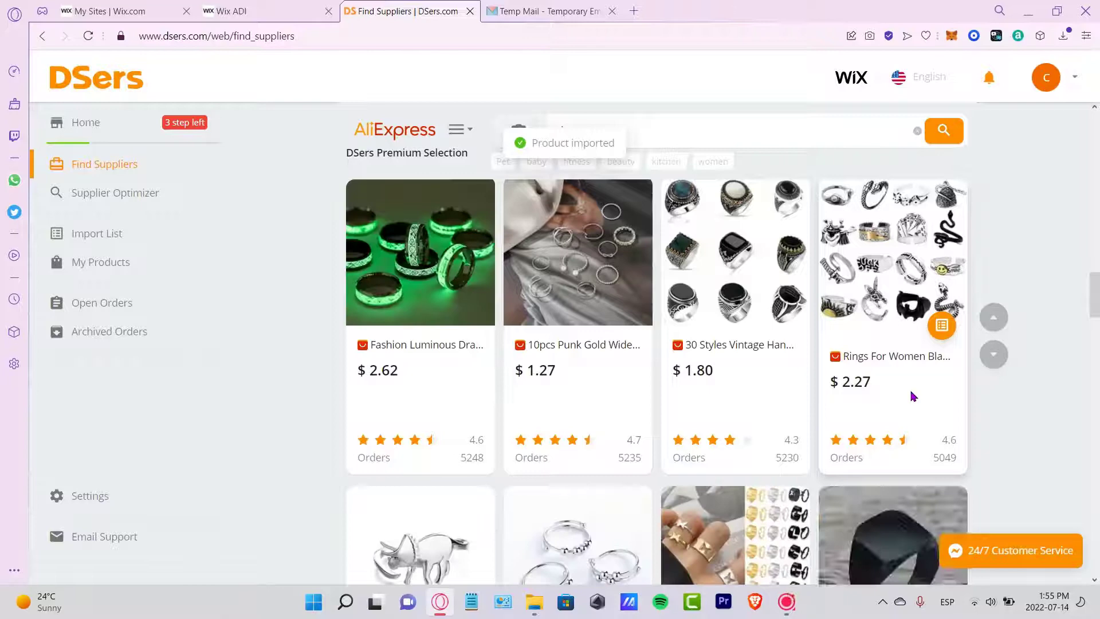
pyautogui.scroll(-3, 913, 396)
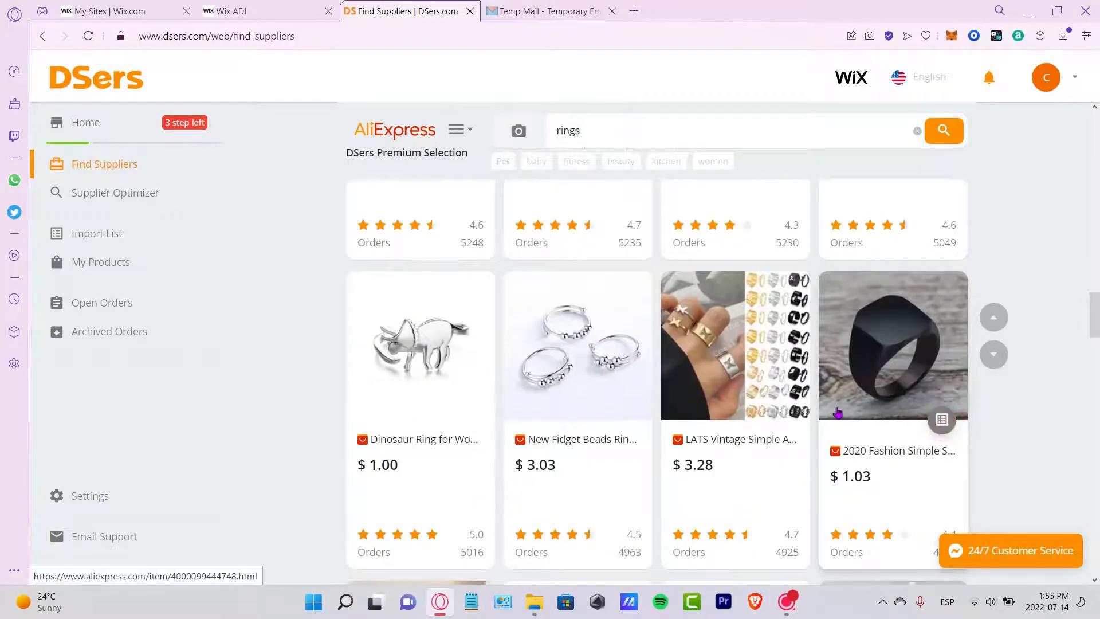
pyautogui.scroll(-8, 837, 412)
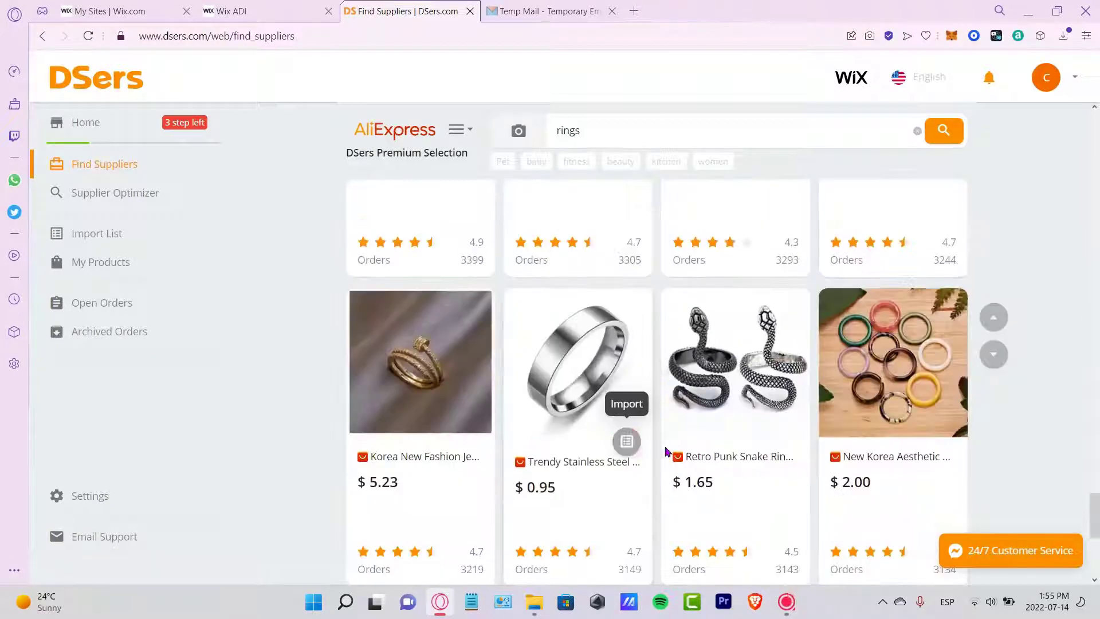
pyautogui.click(626, 440)
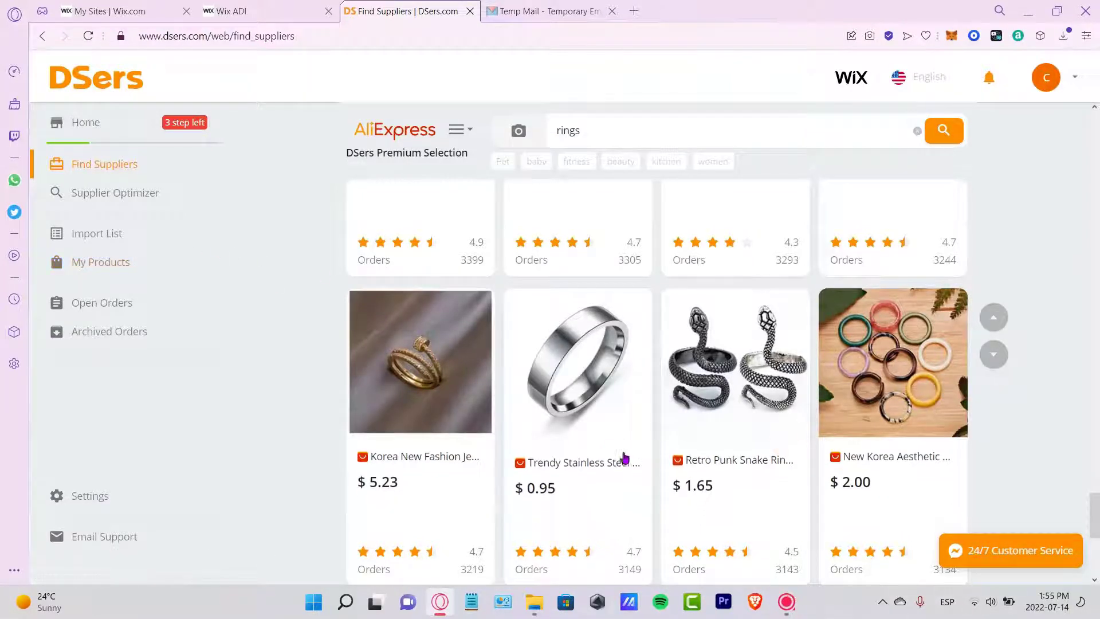
# Open the Import List and select all seven imported ring products at once
pyautogui.click(106, 235)
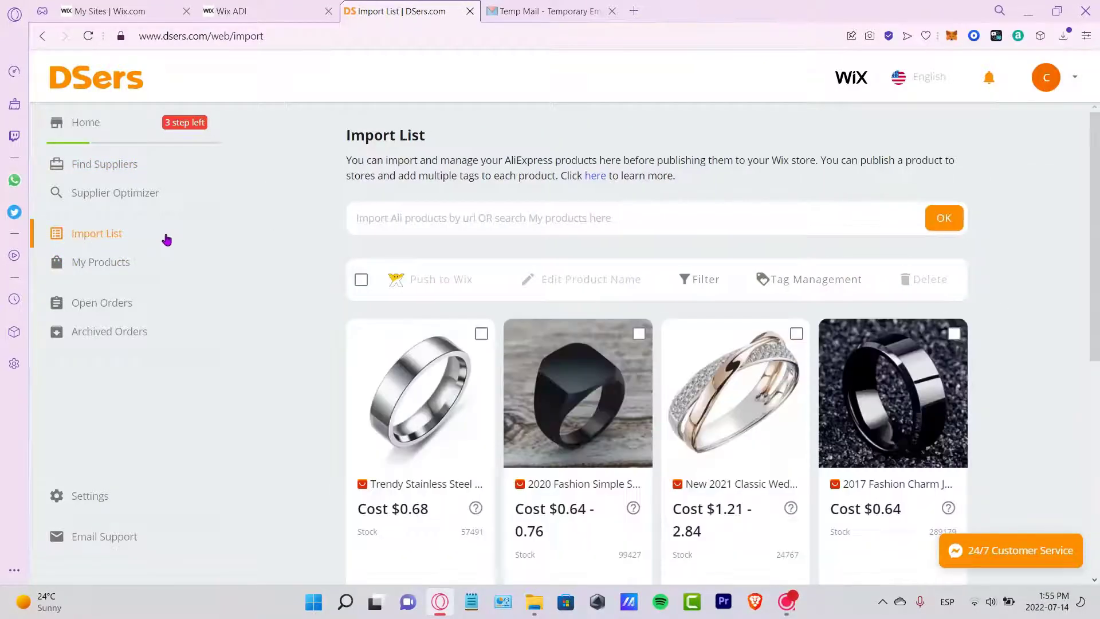
pyautogui.scroll(-4, 732, 393)
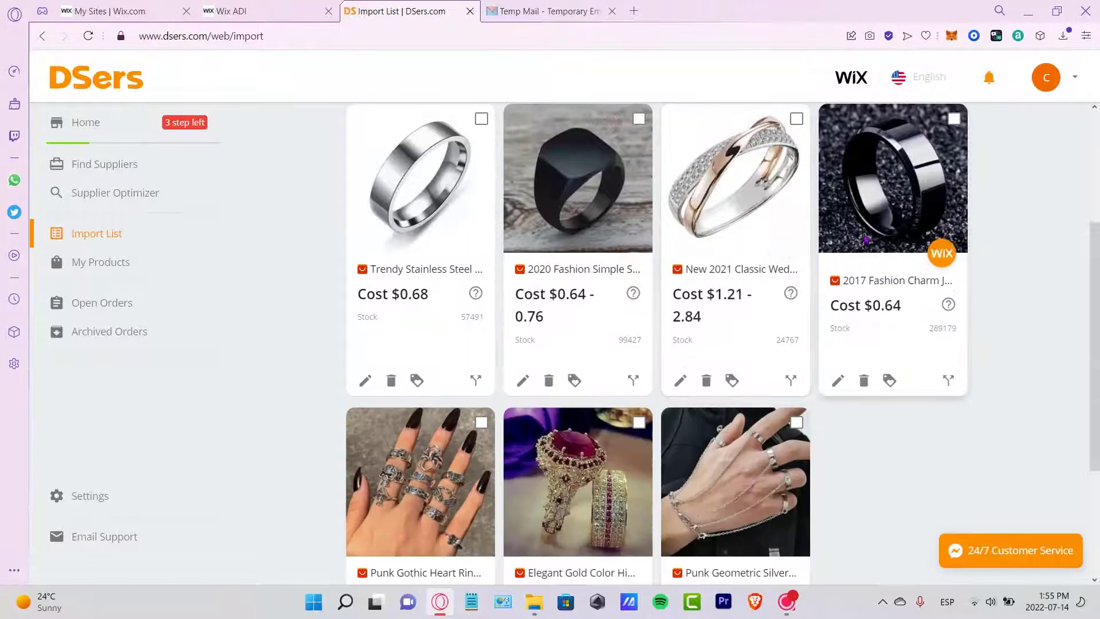
pyautogui.scroll(4, 884, 466)
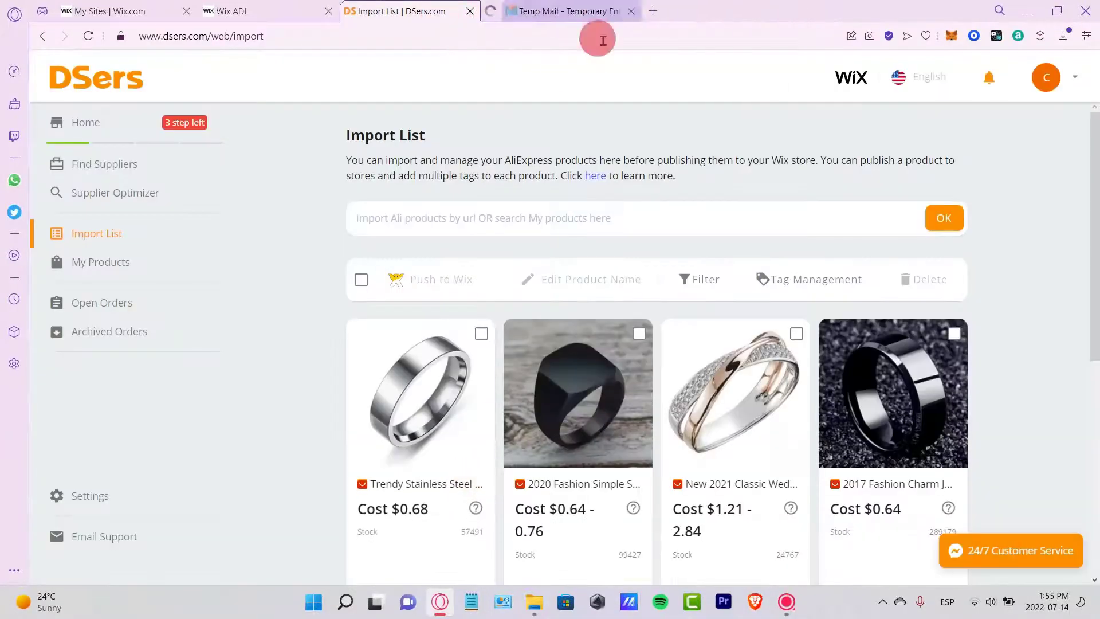
pyautogui.click(362, 281)
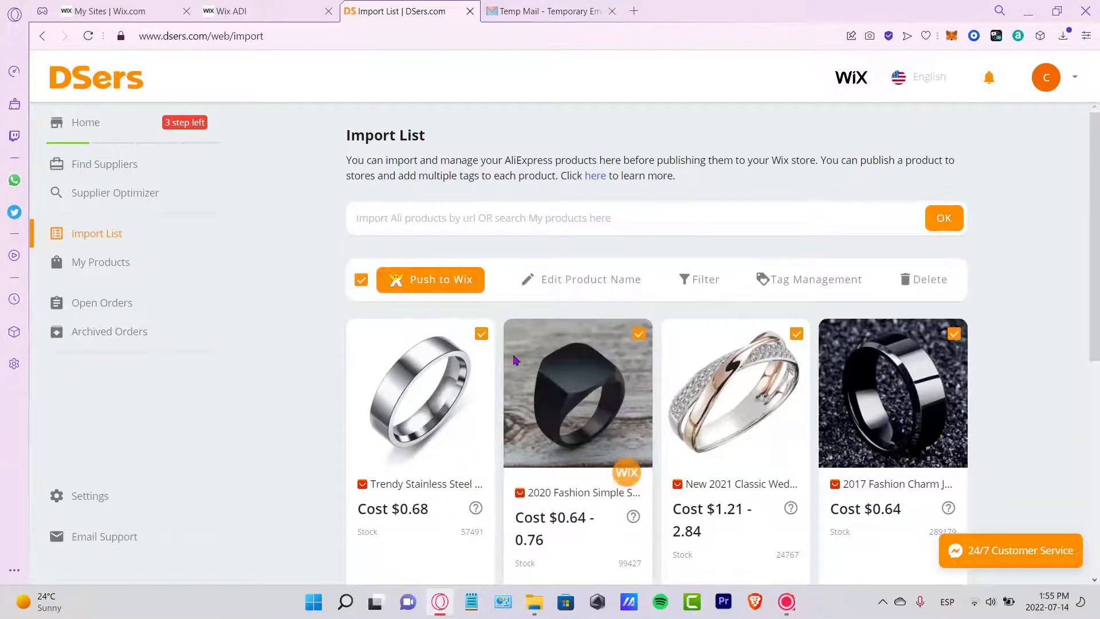
pyautogui.scroll(-5, 627, 467)
pyautogui.scroll(3, 497, 259)
pyautogui.scroll(3, 497, 259)
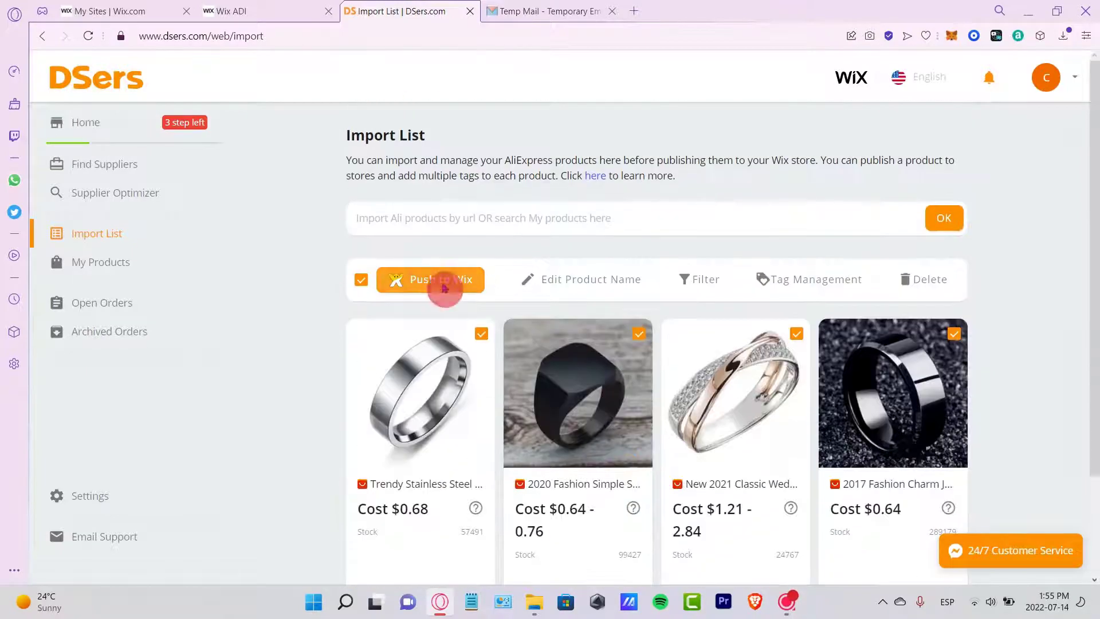
# Push the selected rings to the RingToU Wix store with Use the Pricing Rule unchecked
pyautogui.click(444, 280)
pyautogui.scroll(-4, 587, 343)
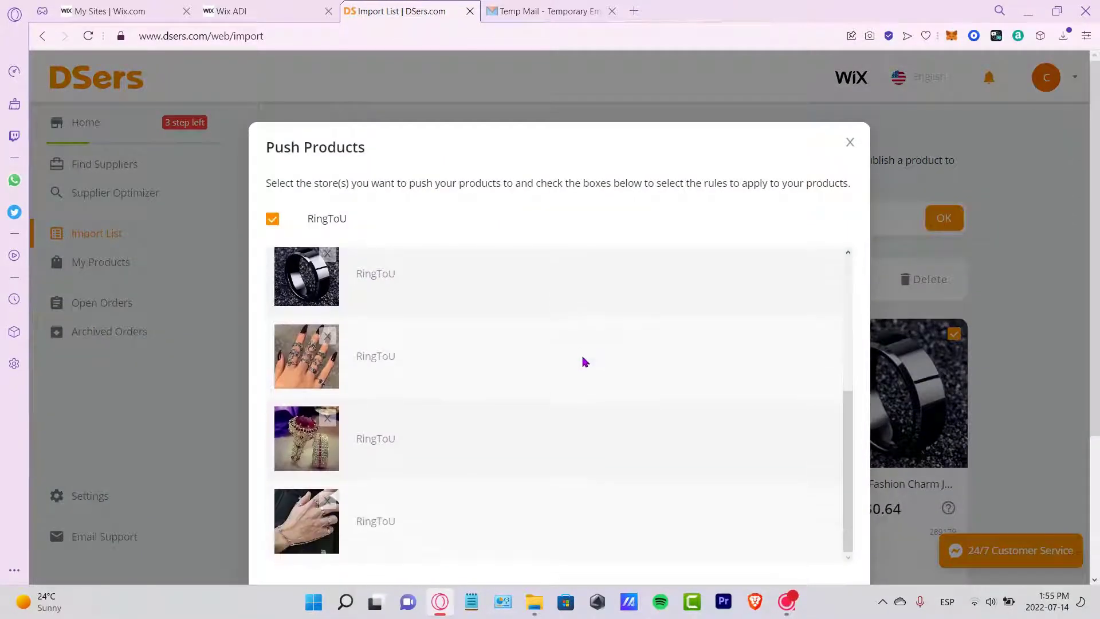
pyautogui.scroll(4, 465, 373)
pyautogui.scroll(-4, 978, 344)
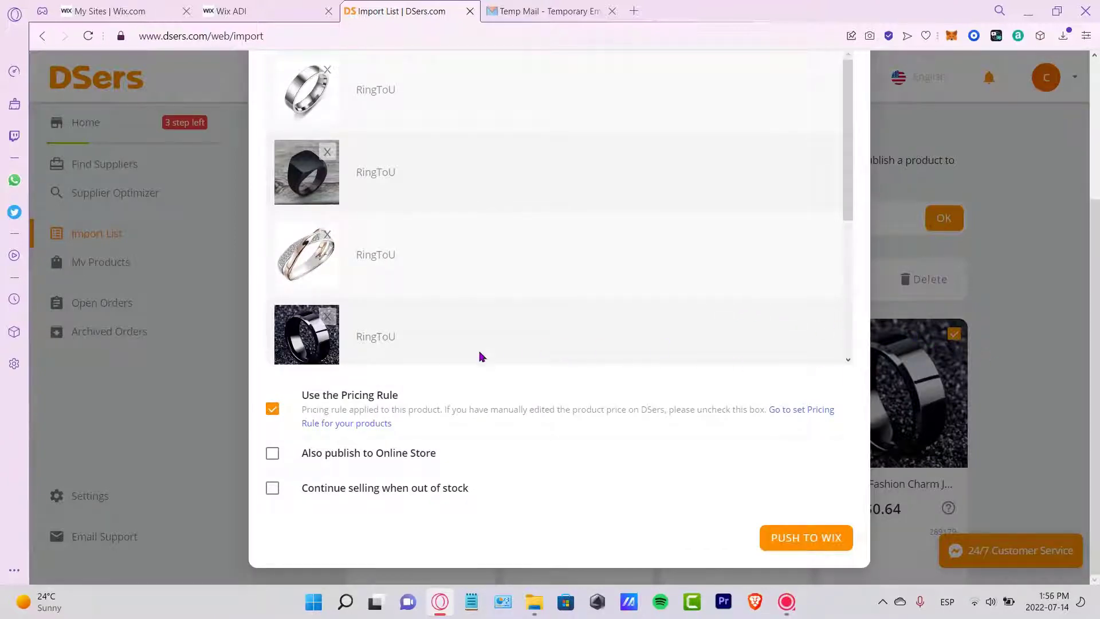
pyautogui.doubleClick(374, 397)
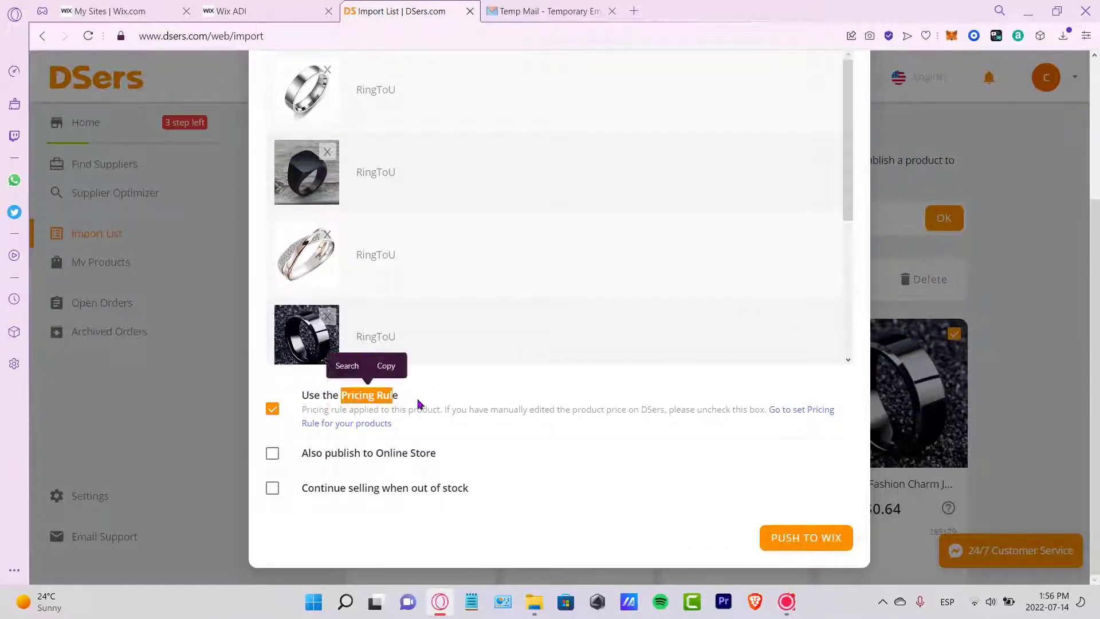
pyautogui.click(290, 414)
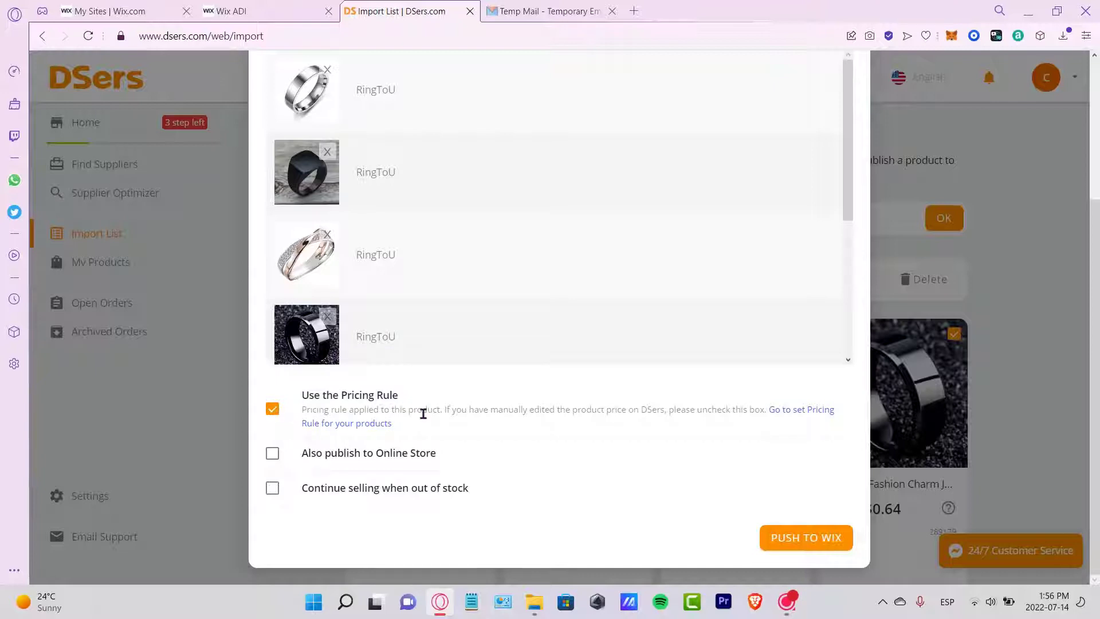
pyautogui.moveTo(484, 409); pyautogui.dragTo(669, 415)
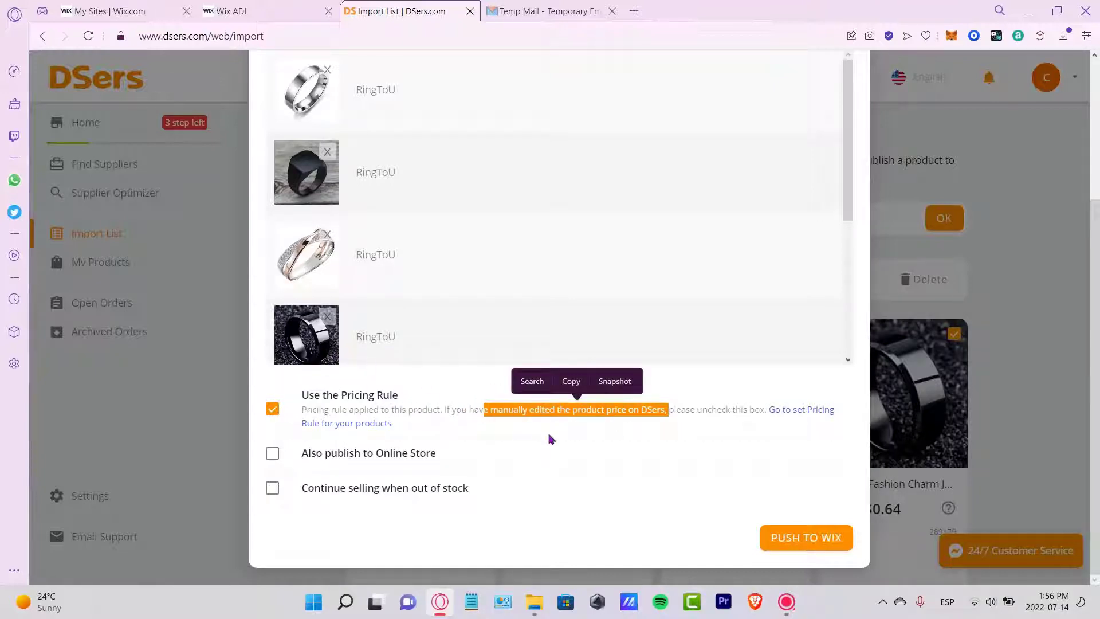
pyautogui.click(272, 410)
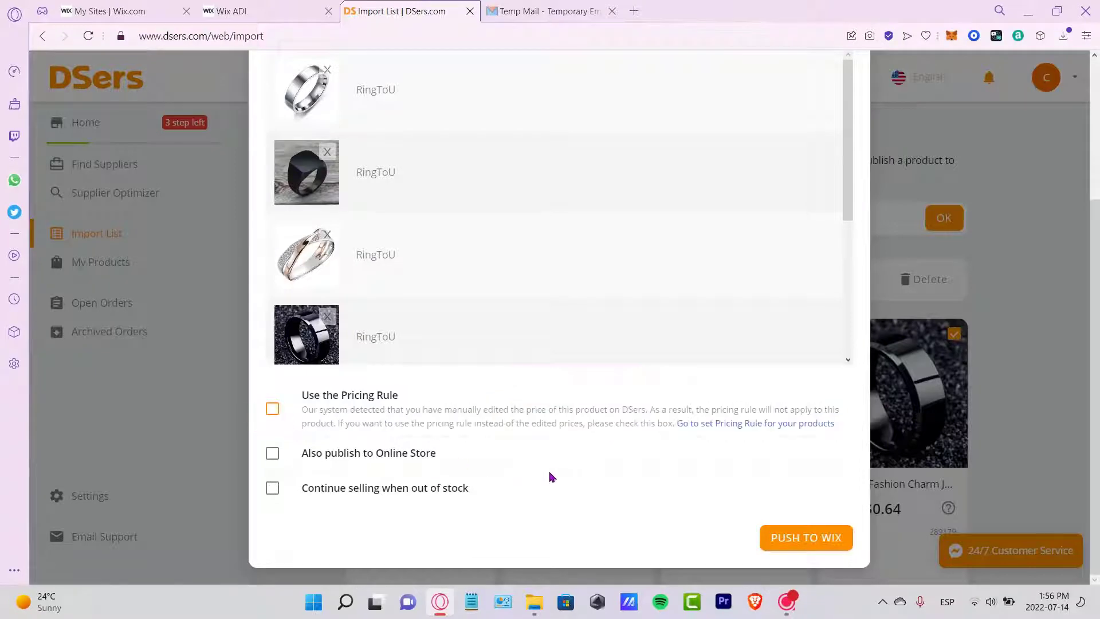
pyautogui.click(832, 539)
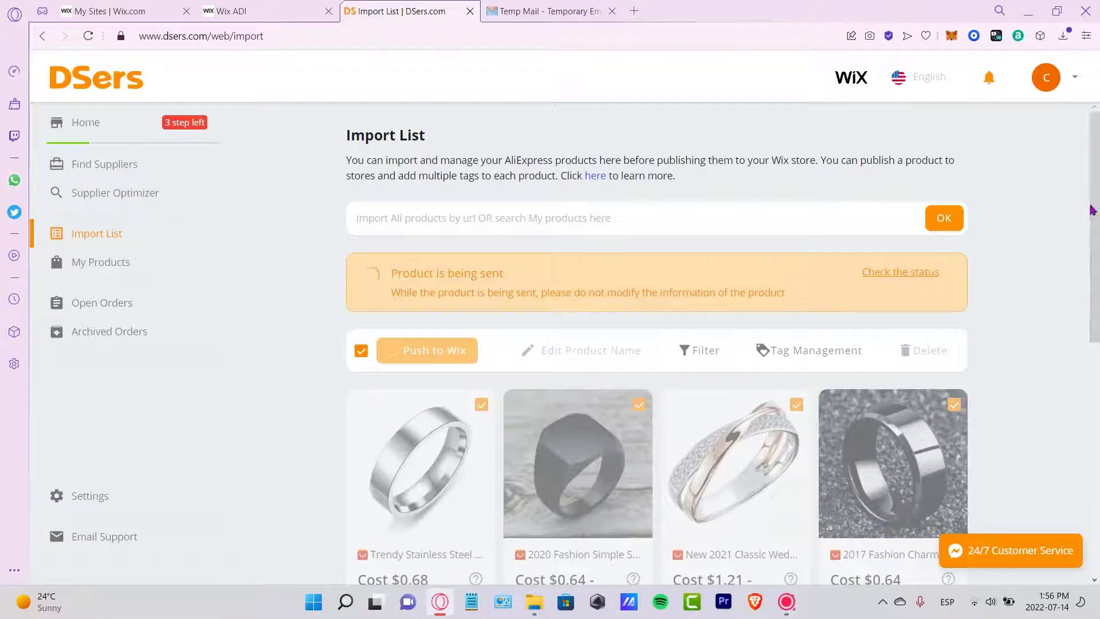
# Read the partial-success banner showing 2 rings sent and 5 failed, then return to the cards
pyautogui.scroll(-2, 1092, 209)
pyautogui.scroll(-2, 657, 344)
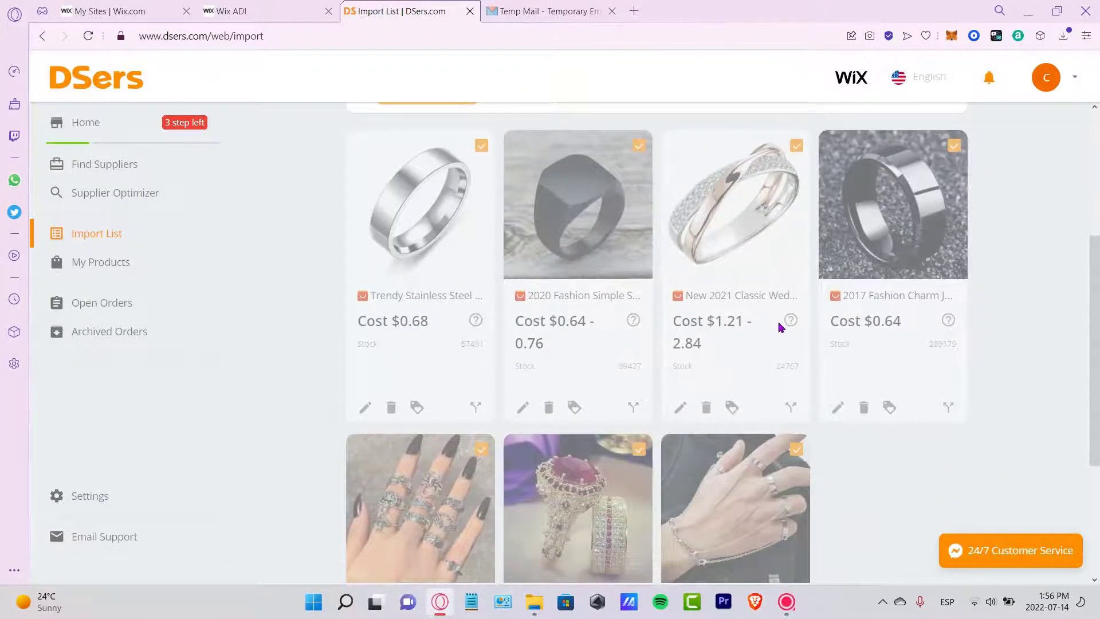
pyautogui.scroll(3, 929, 268)
pyautogui.moveTo(600, 239); pyautogui.dragTo(419, 229)
pyautogui.click(588, 221)
pyautogui.click(436, 306)
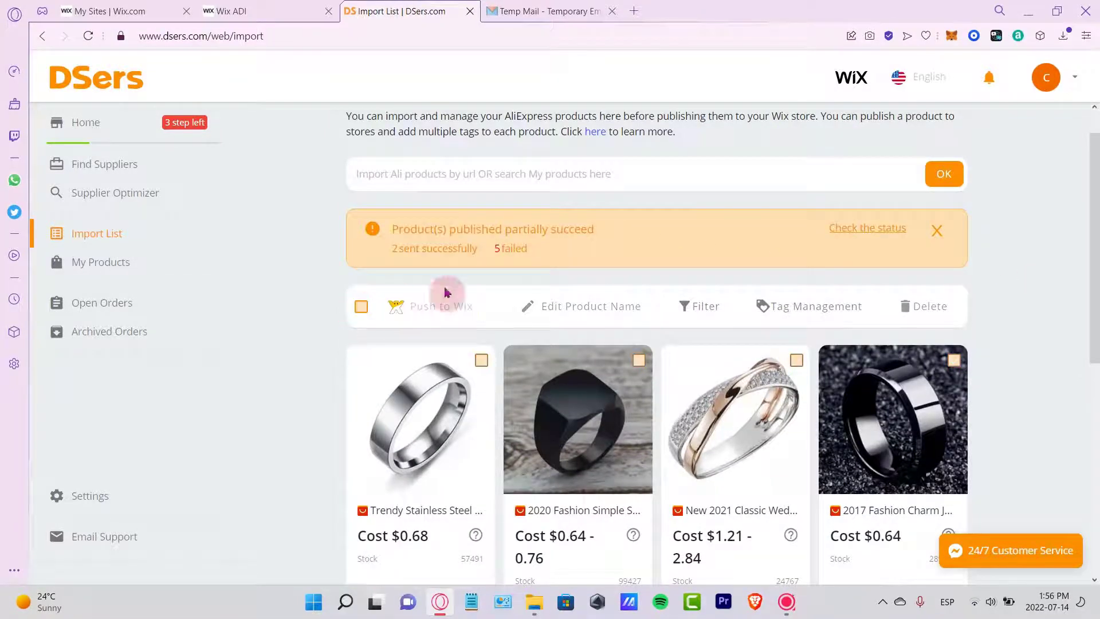
pyautogui.scroll(-3, 458, 304)
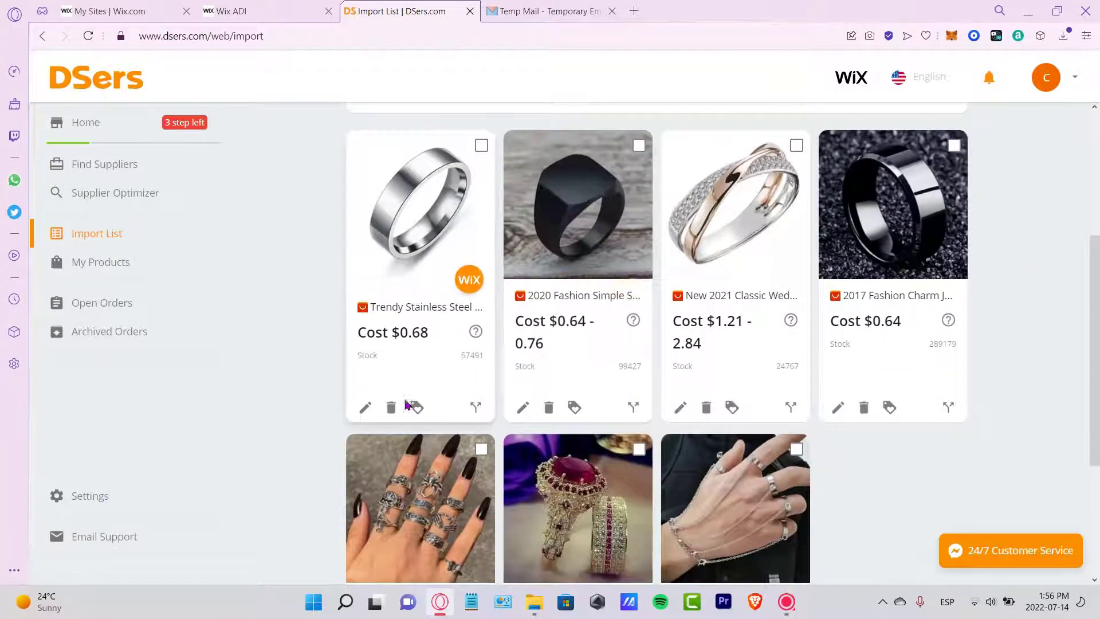
# Delete 'Trendy' and 'Black' from the silver ring's title to leave 'Stainless Steel Rings for Women Trending'
pyautogui.click(365, 407)
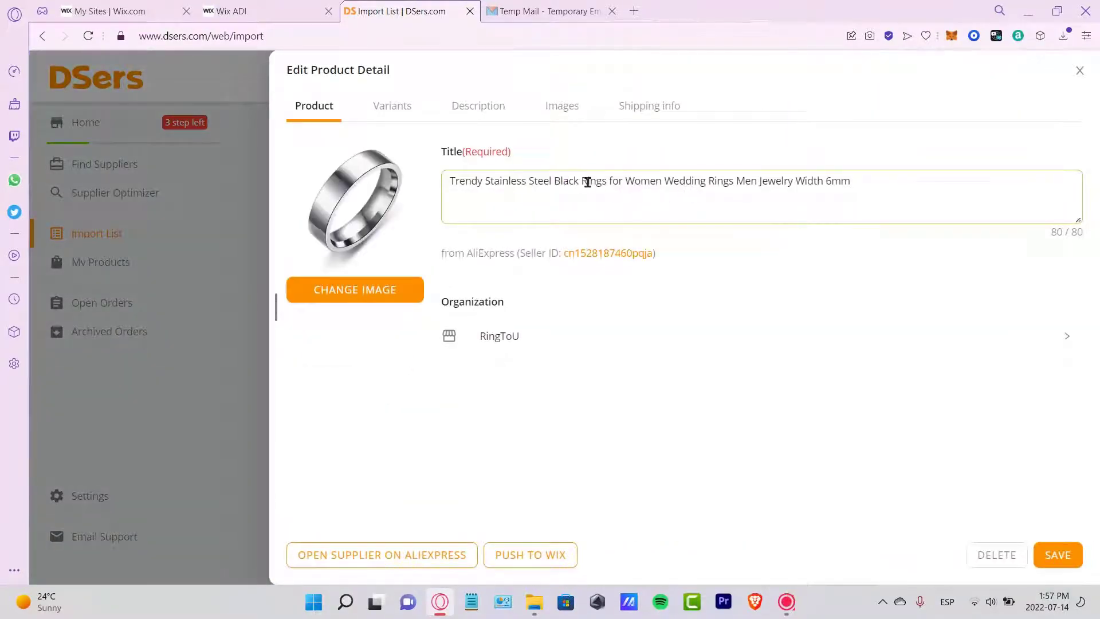
pyautogui.moveTo(483, 187); pyautogui.dragTo(439, 186)
pyautogui.press('BackSpace')
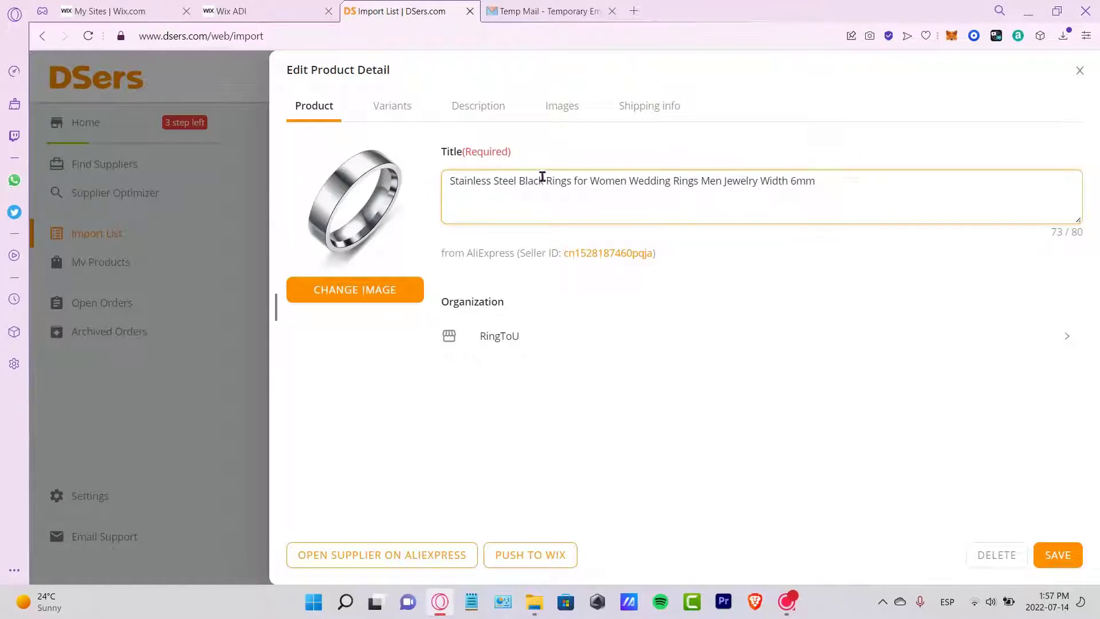
pyautogui.doubleClick(527, 182)
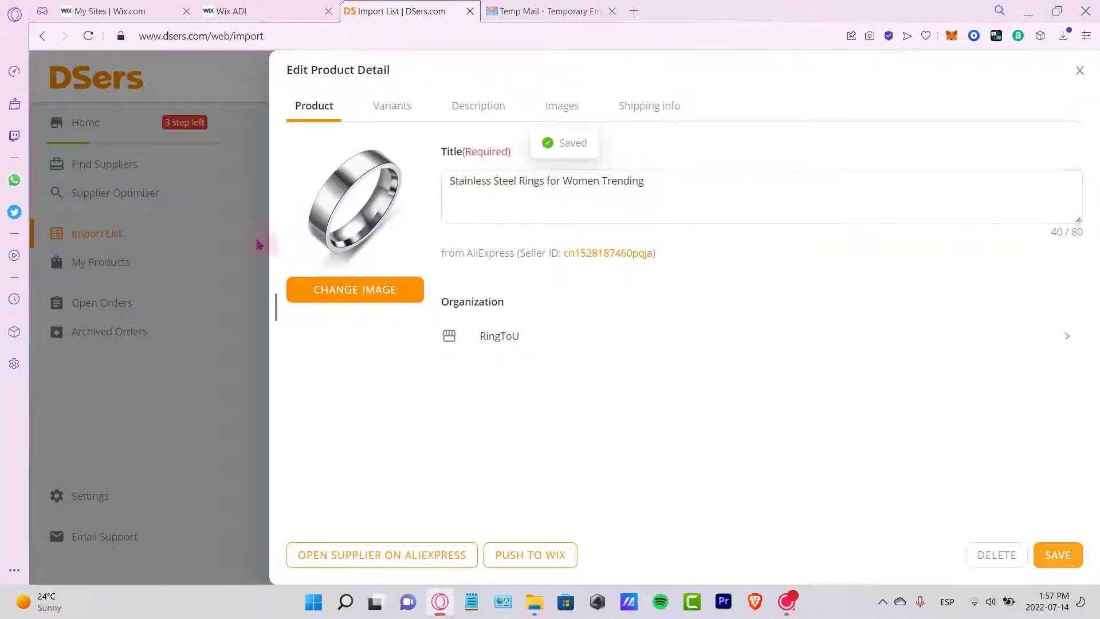
pyautogui.click(1079, 70)
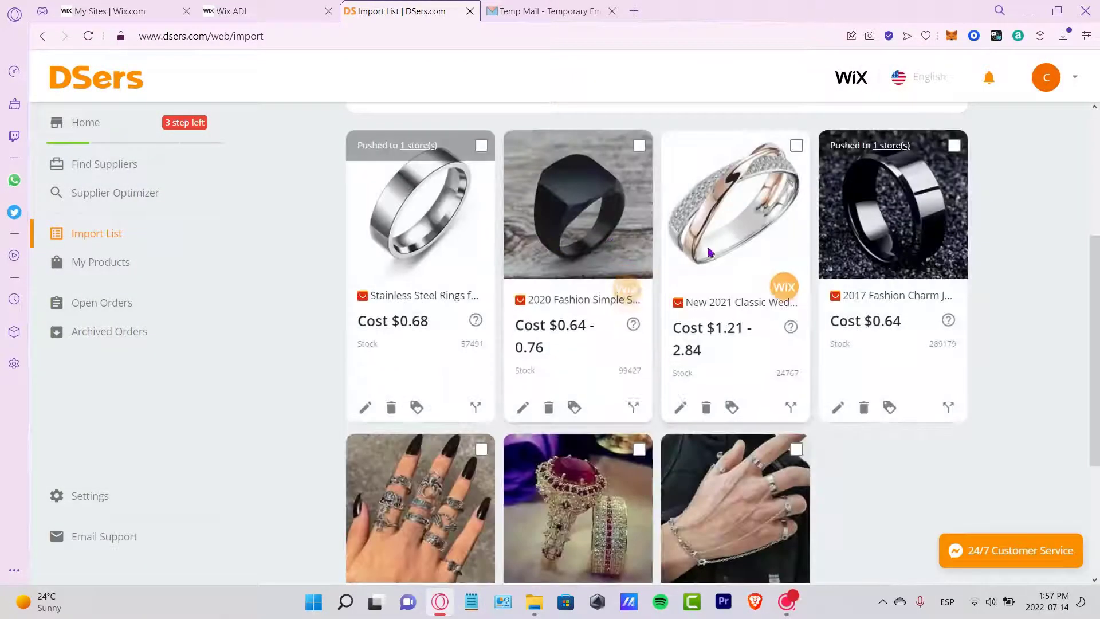
# Reopen the ring's product details and republish it to Wix: 1 sent, 0 failed
pyautogui.click(363, 408)
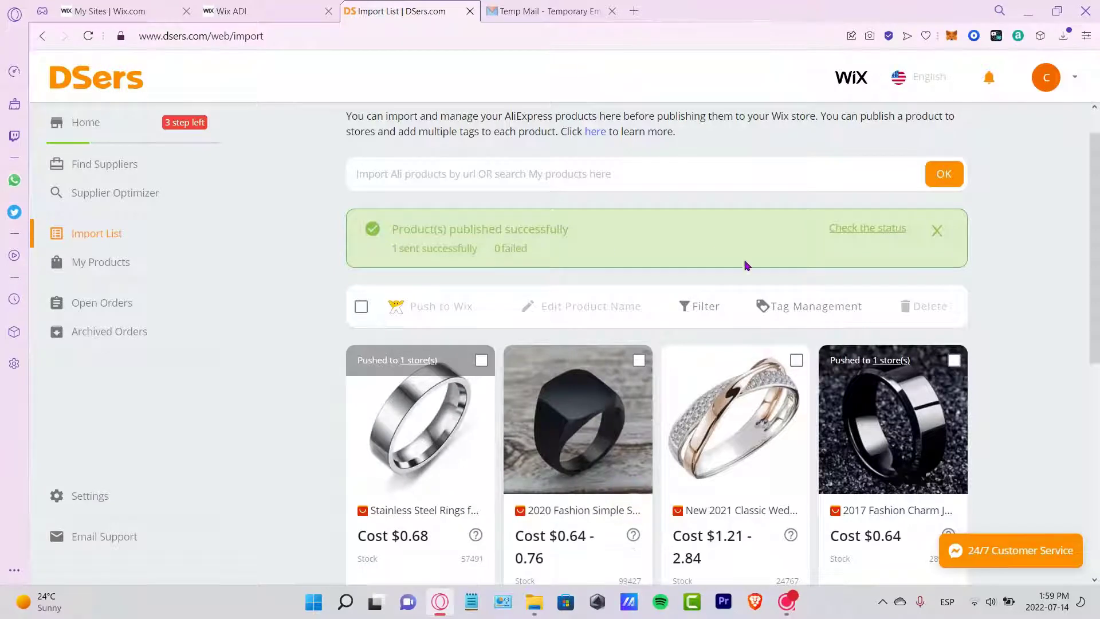
pyautogui.scroll(-2, 765, 284)
pyautogui.scroll(-2, 766, 284)
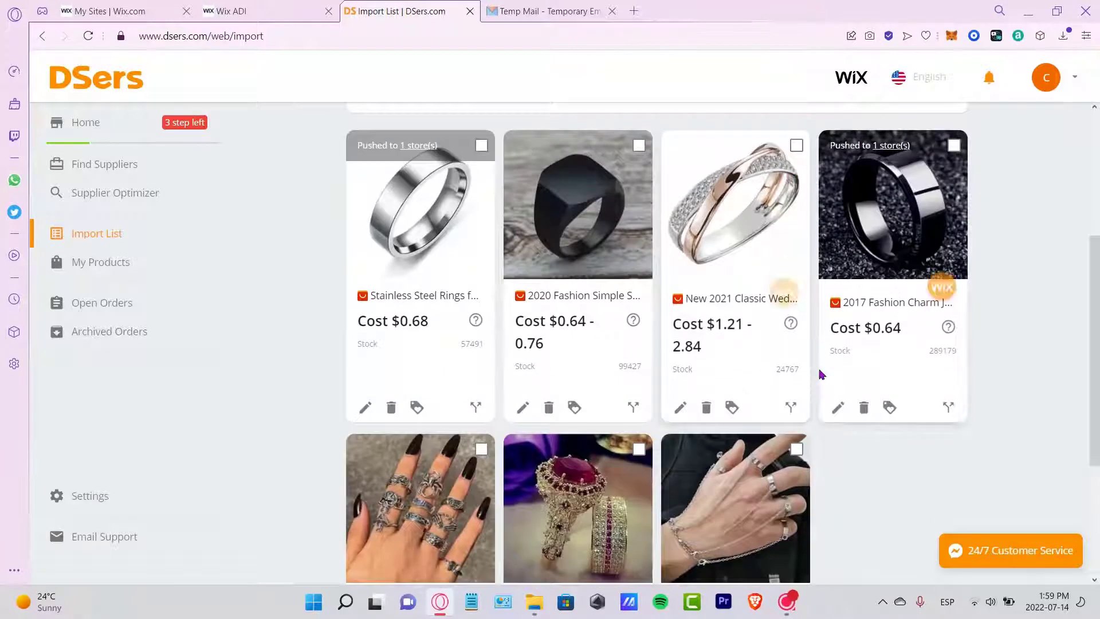
# Remove 'New 2021' and the long middle phrase from the two-tone ring's title, then save it
pyautogui.click(682, 408)
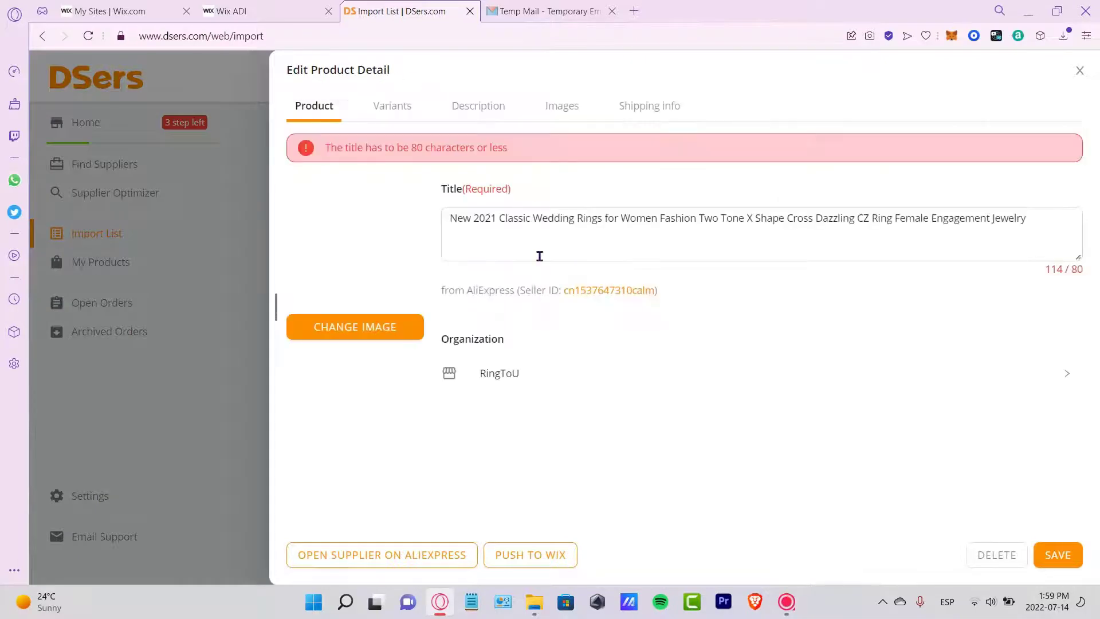
pyautogui.click(538, 234)
pyautogui.moveTo(357, 147); pyautogui.dragTo(514, 151)
pyautogui.click(546, 218)
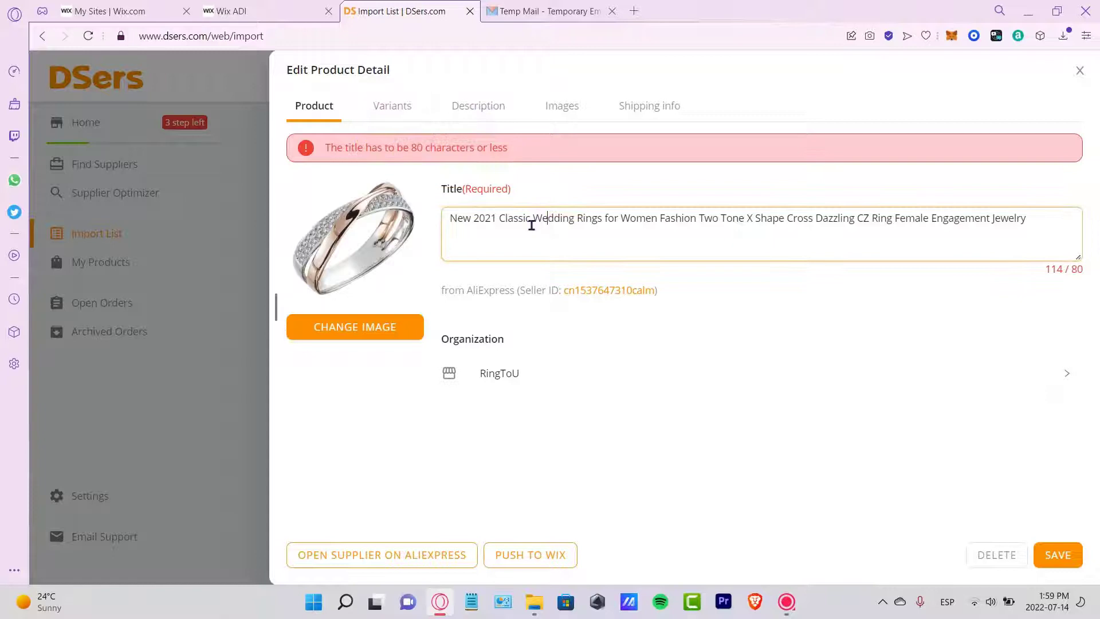
pyautogui.moveTo(500, 217); pyautogui.dragTo(439, 225)
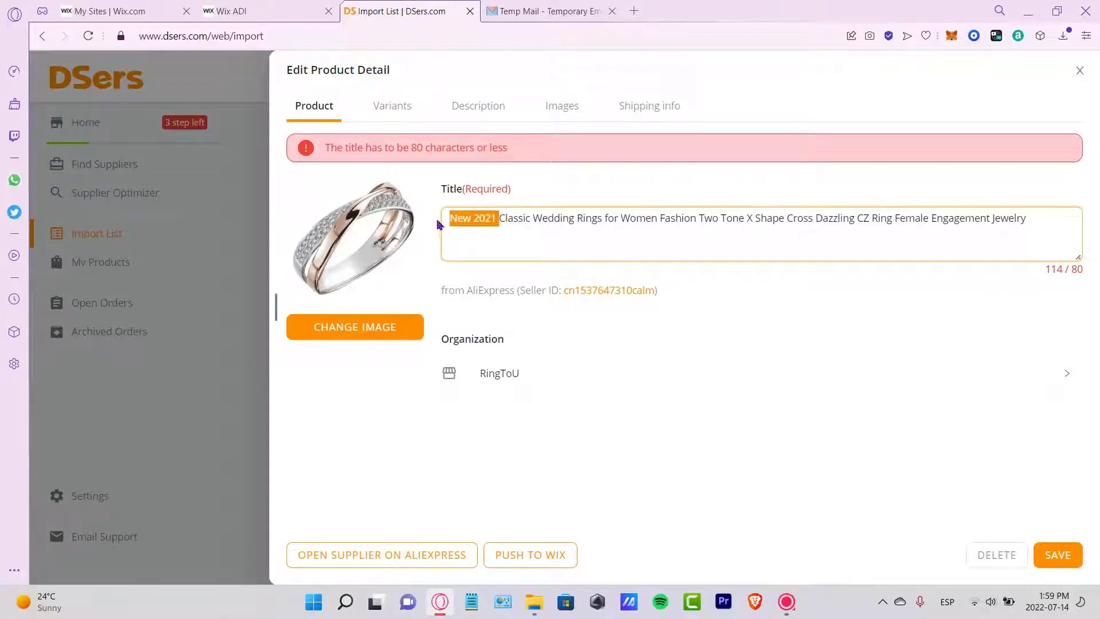
pyautogui.press('BackSpace')
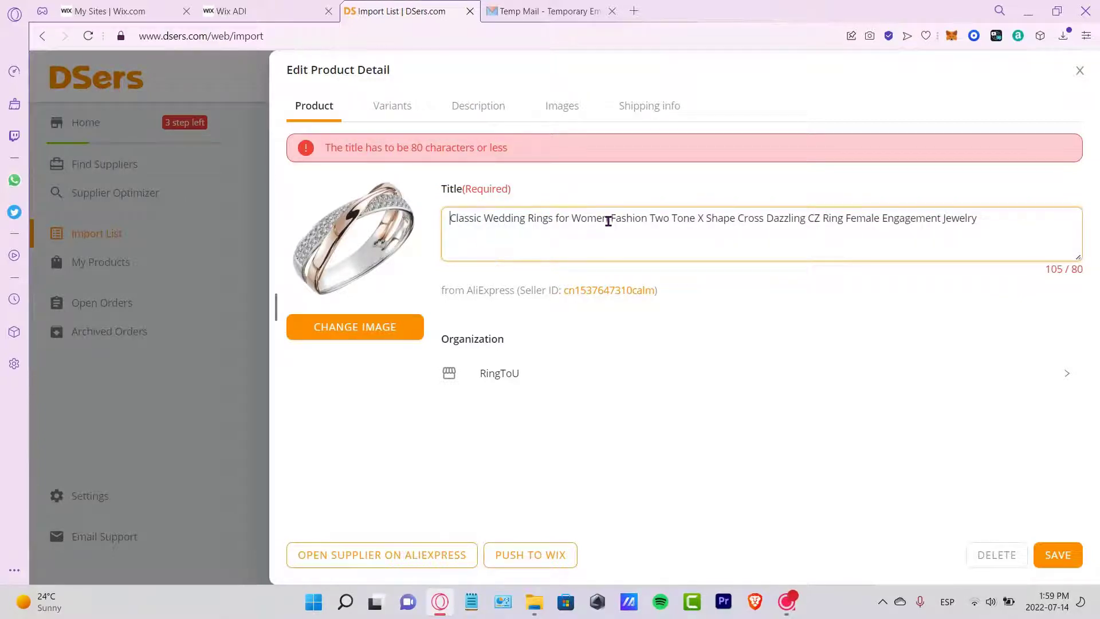
pyautogui.moveTo(650, 218); pyautogui.dragTo(903, 220)
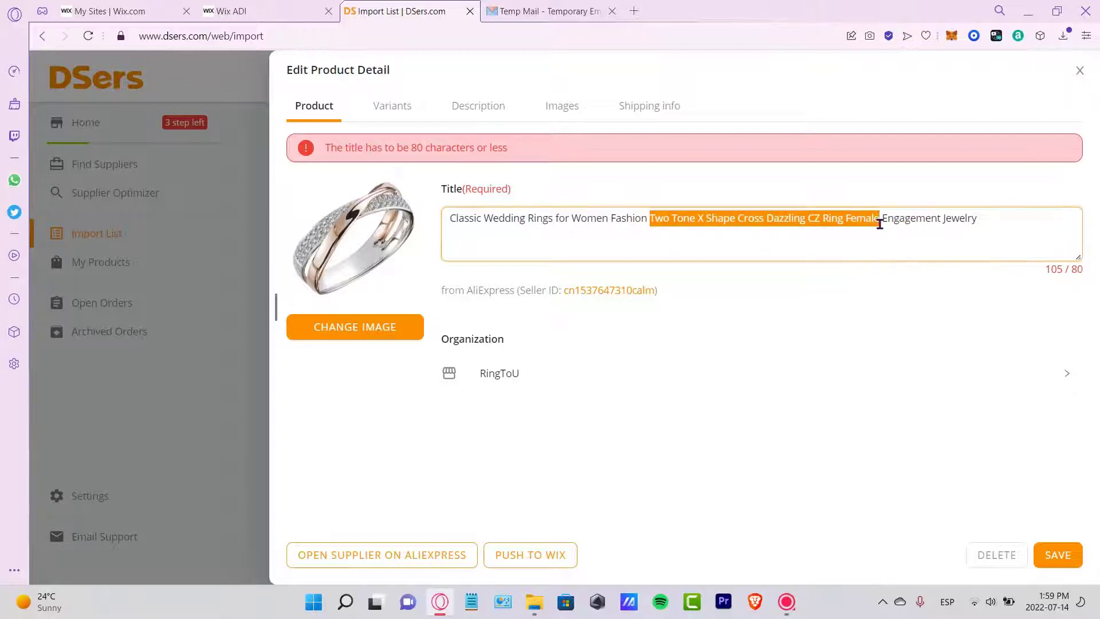
pyautogui.press('BackSpace')
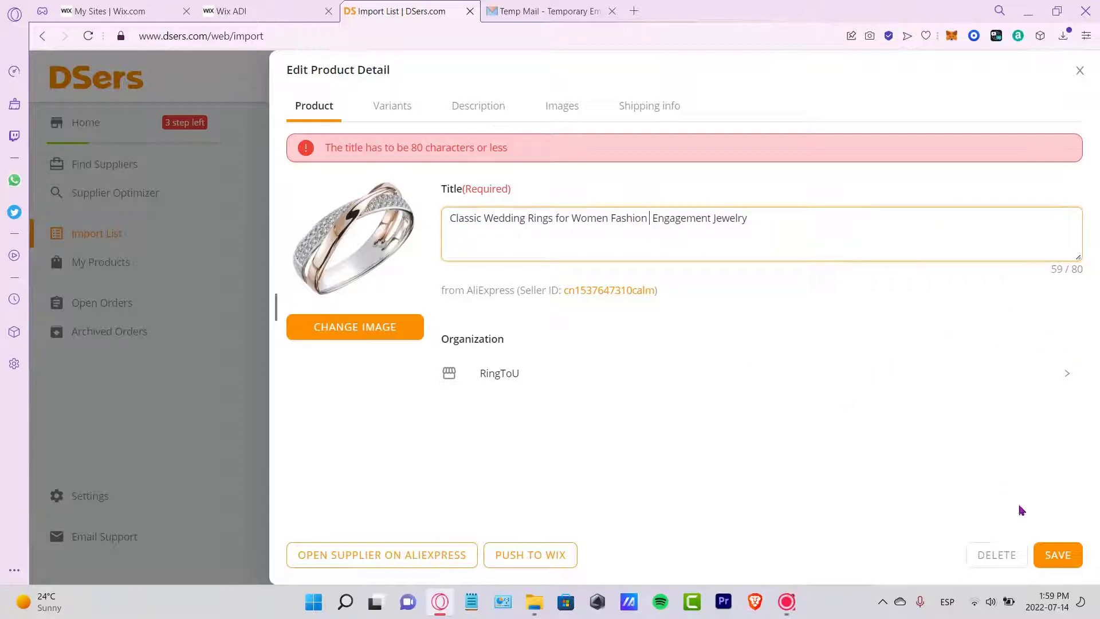
pyautogui.click(1058, 555)
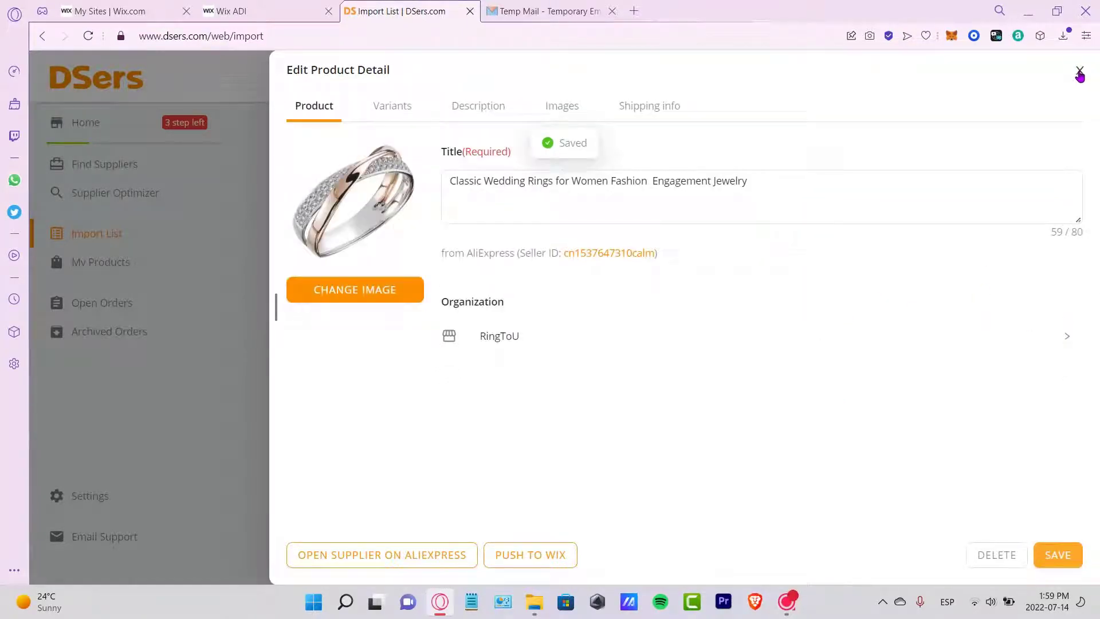
# Push the retitled Classic Wedding Rings product to the RingToU Wix store
pyautogui.click(550, 555)
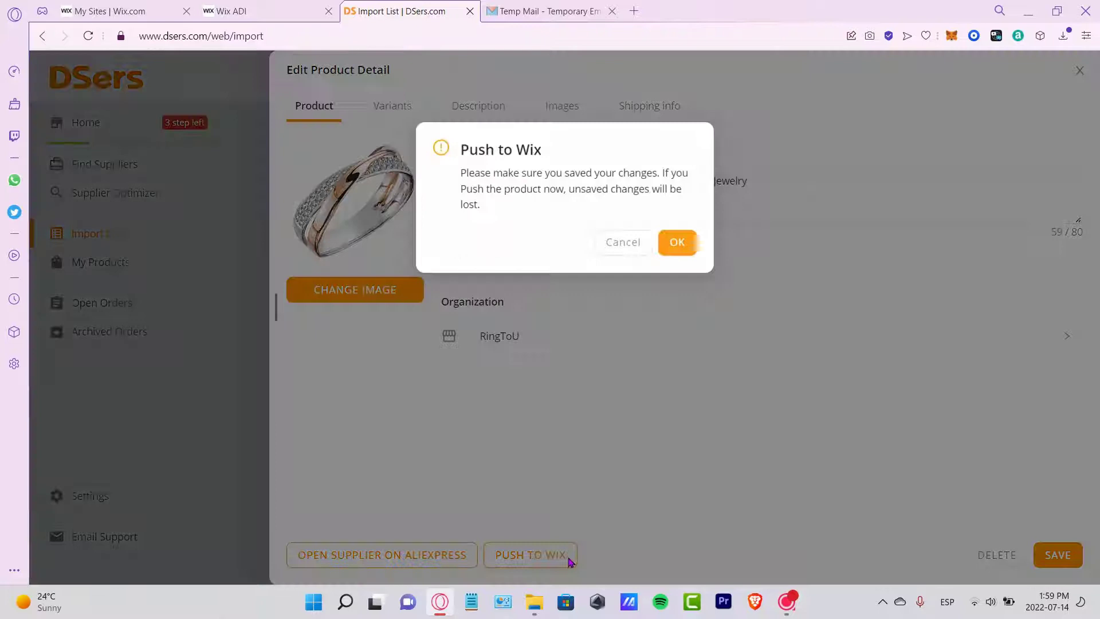
pyautogui.click(673, 244)
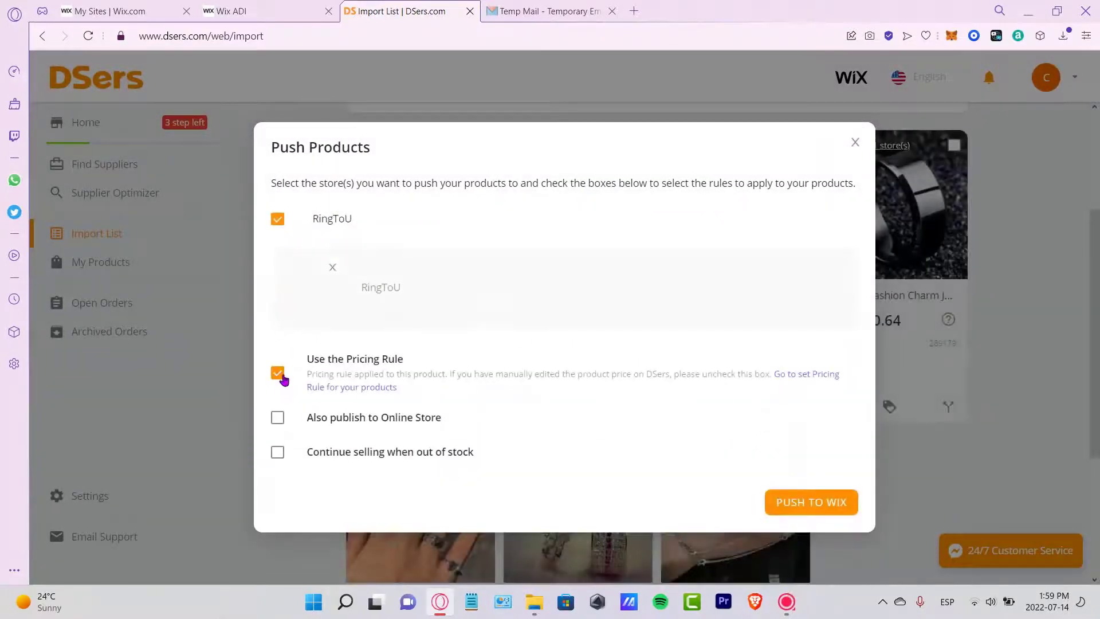
pyautogui.click(808, 507)
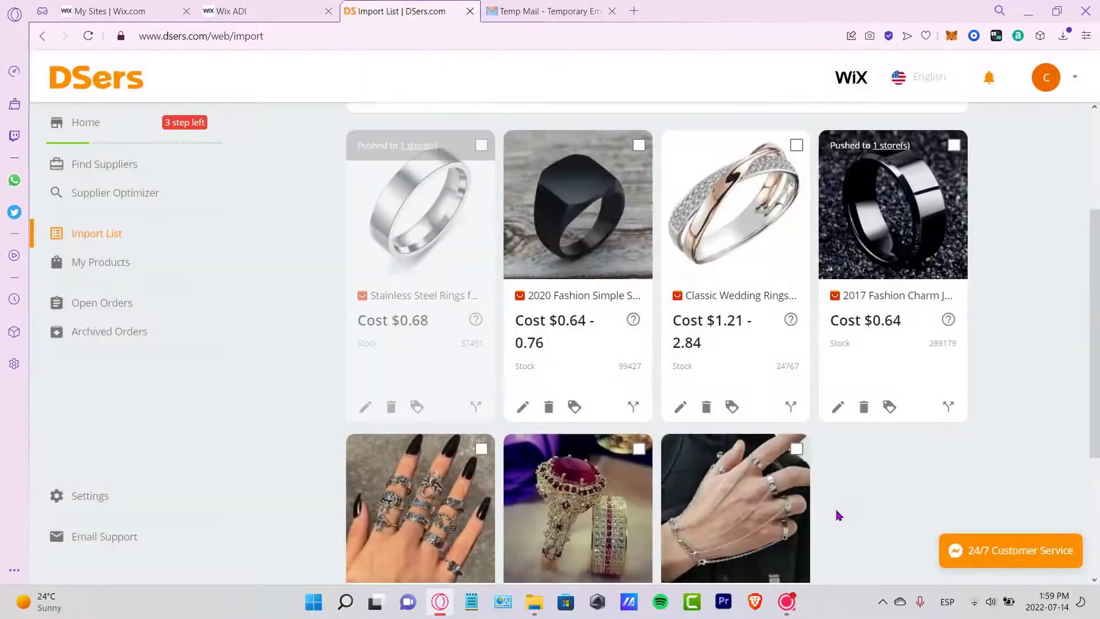
pyautogui.scroll(3, 695, 282)
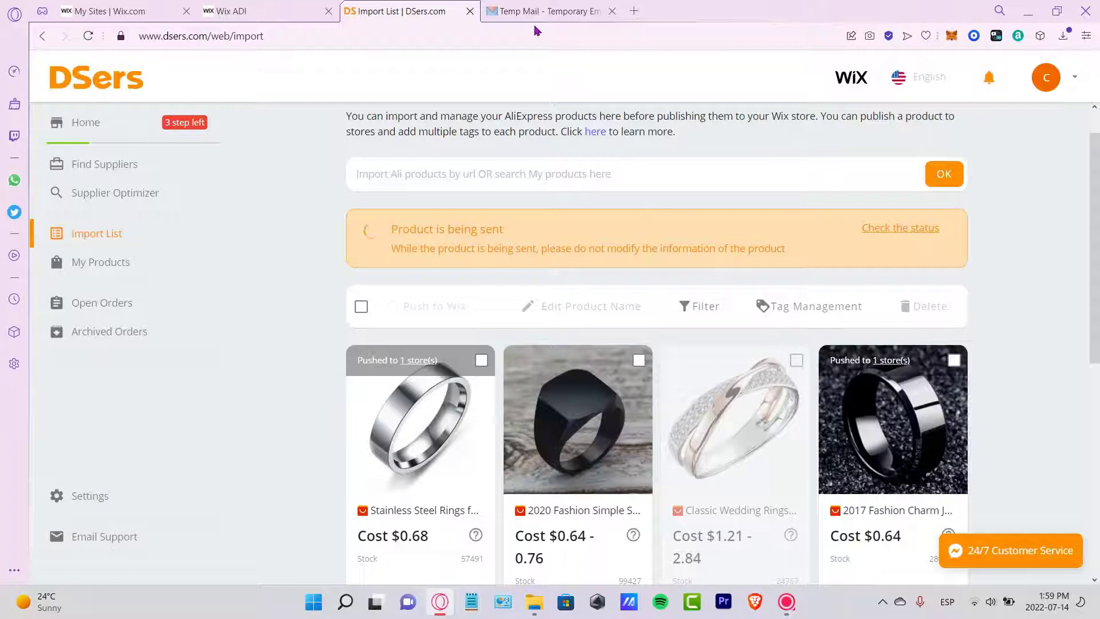
# Switch to Wix and review the store's Products list of imported rings
pyautogui.click(282, 12)
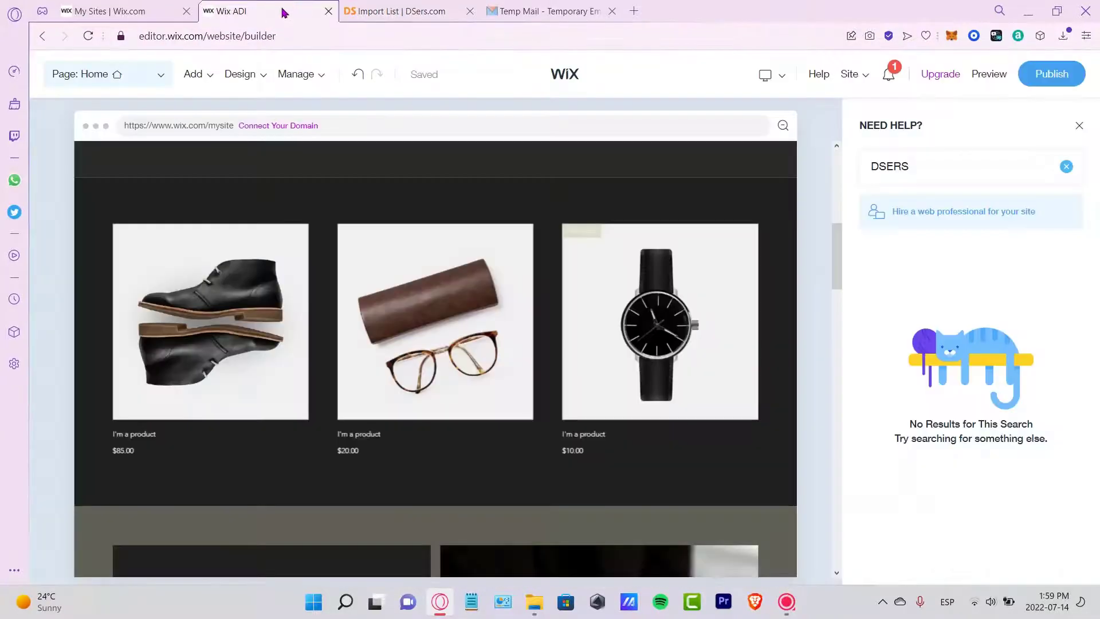
pyautogui.moveTo(278, 327)
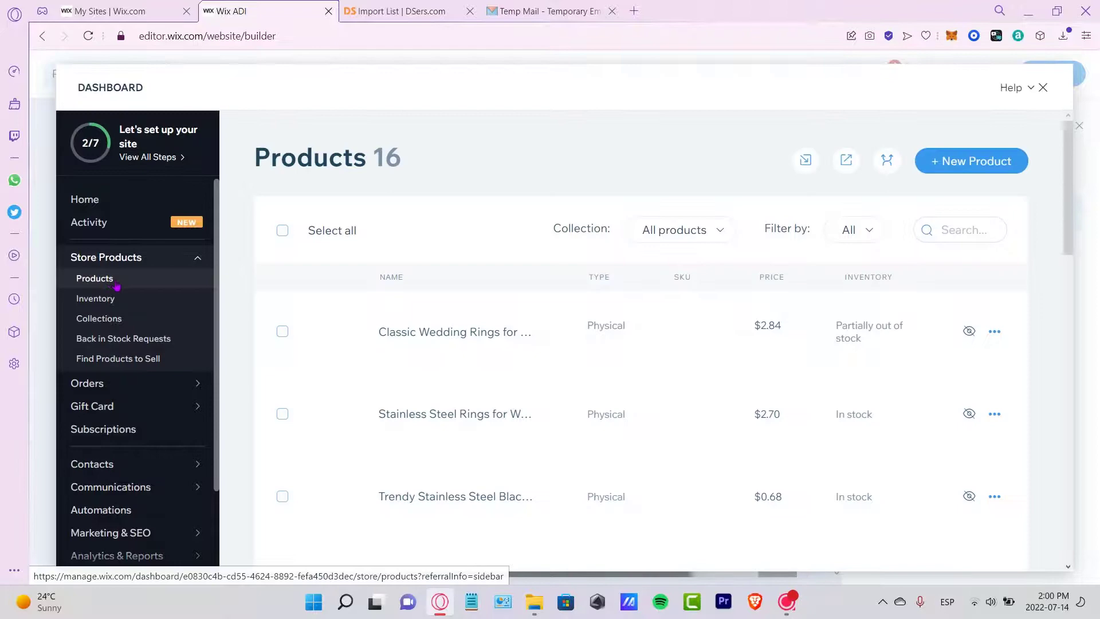
pyautogui.scroll(-6, 493, 387)
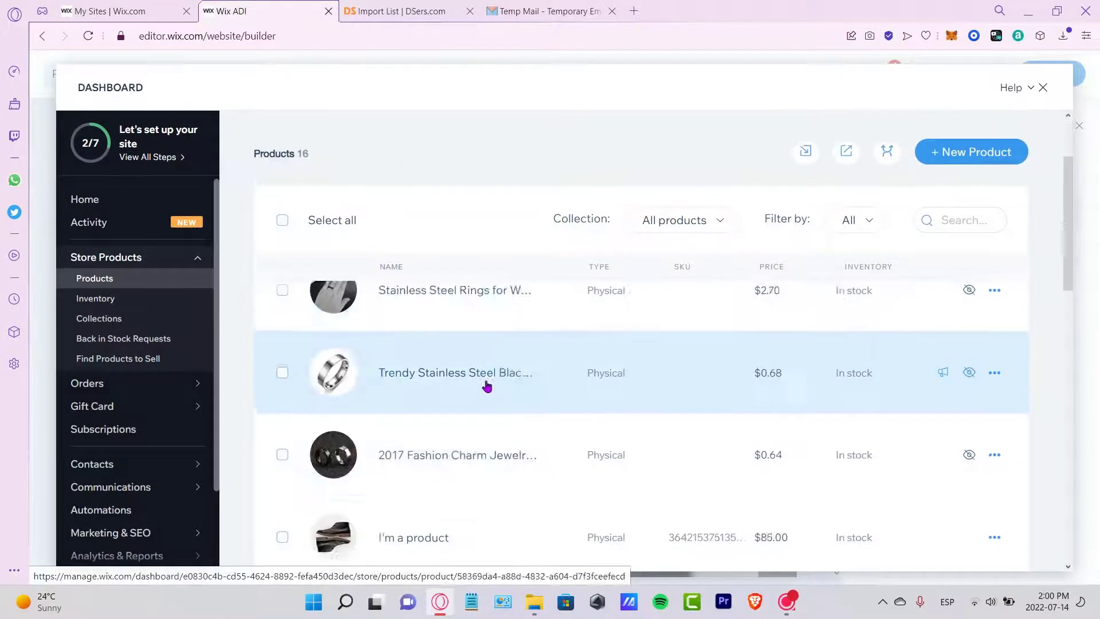
pyautogui.scroll(6, 516, 395)
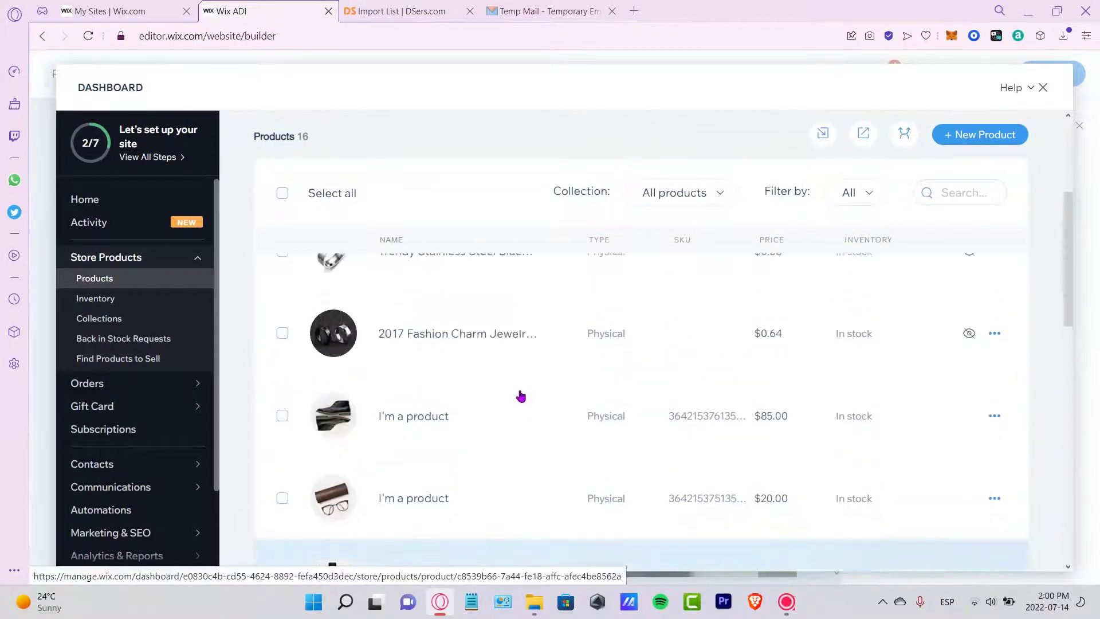
pyautogui.scroll(-1, 1065, 180)
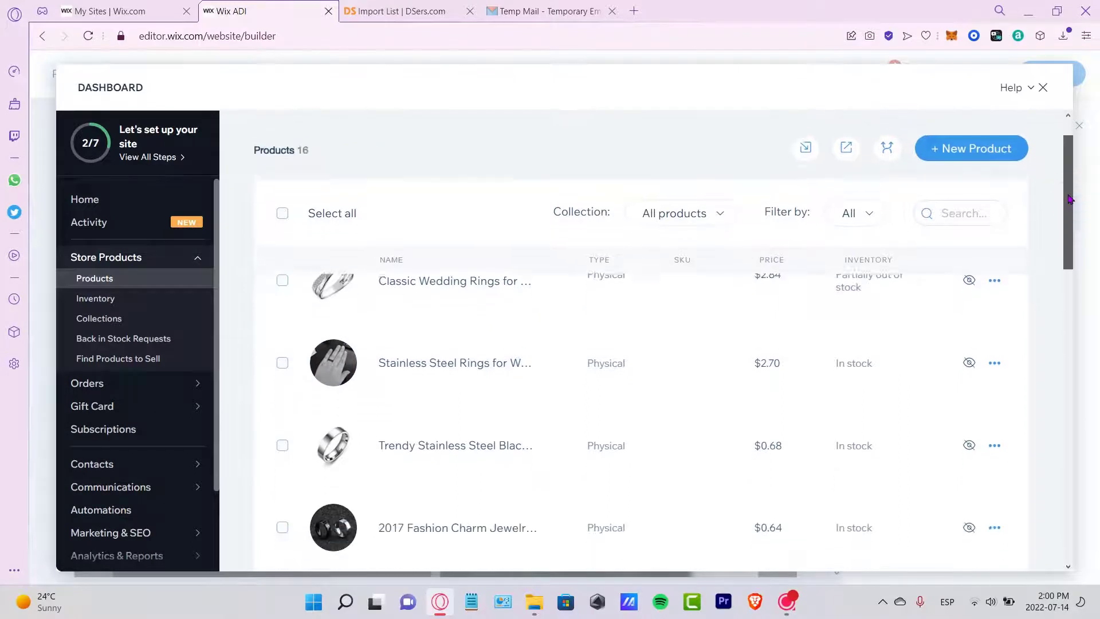
pyautogui.scroll(1, 559, 328)
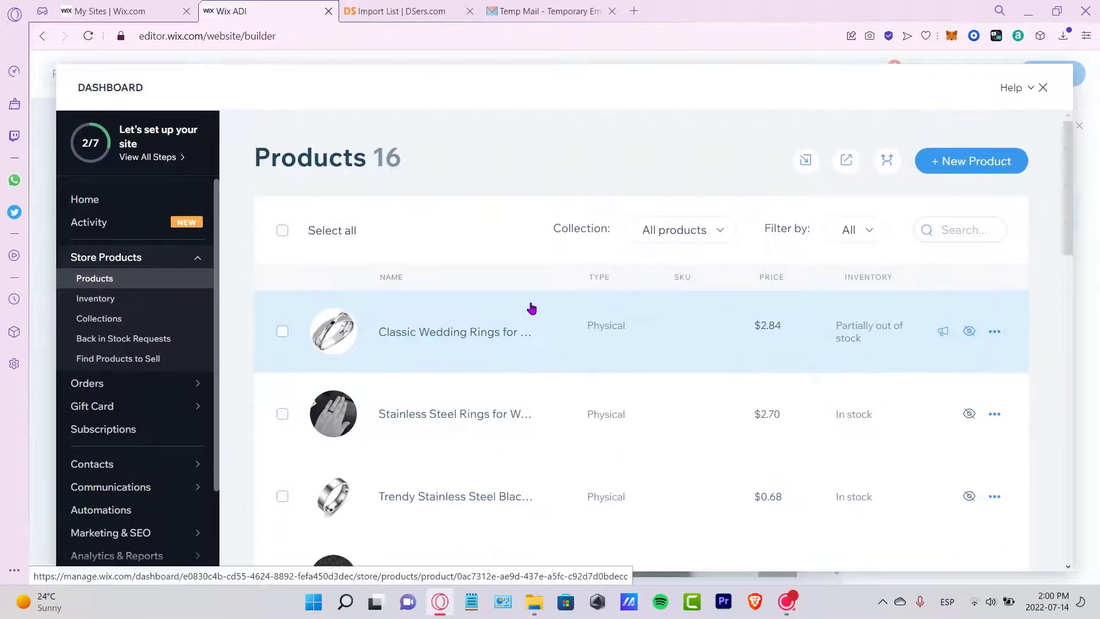
# Select the four ring products and set each one visible in the store
pyautogui.click(283, 332)
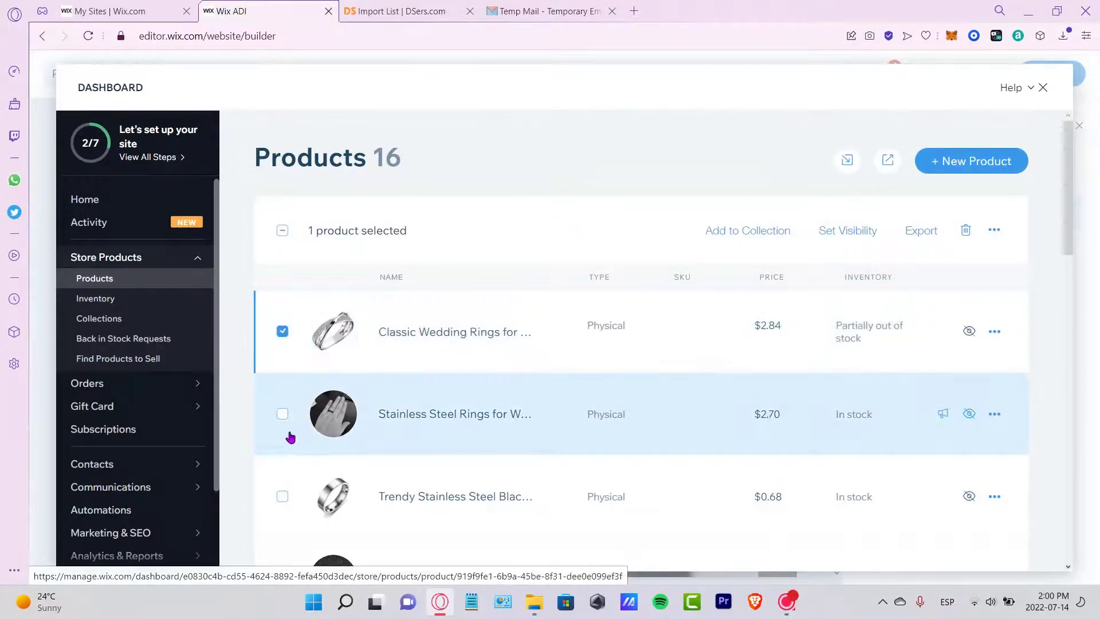
pyautogui.keyDown('shift'); pyautogui.click(283, 414); pyautogui.keyUp('shift')
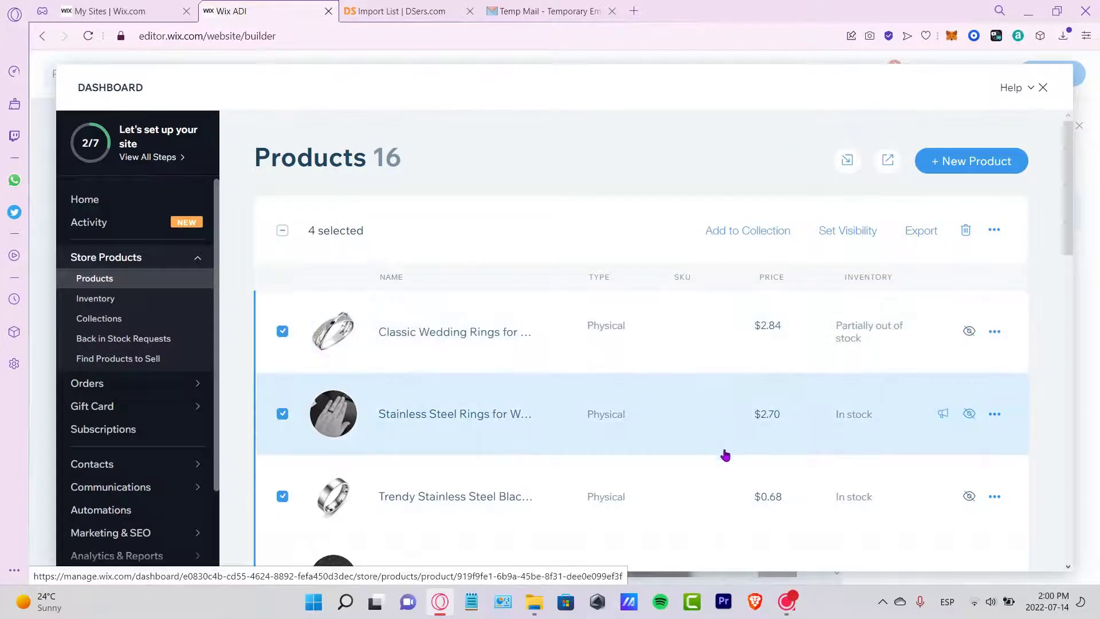
pyautogui.click(969, 331)
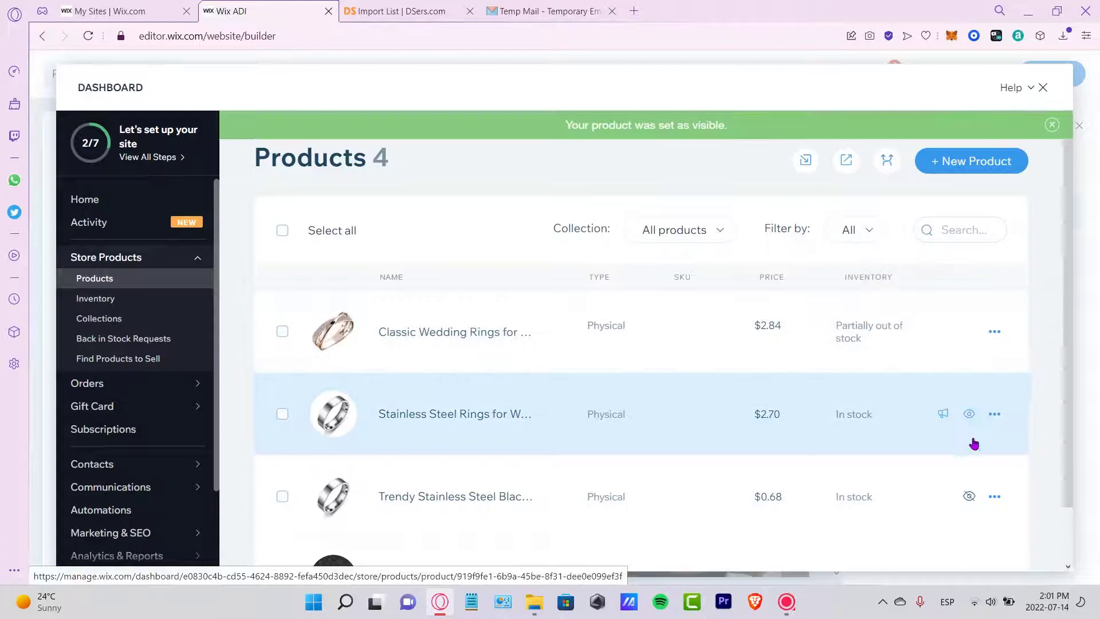
pyautogui.click(969, 496)
pyautogui.scroll(-1, 977, 490)
pyautogui.click(972, 516)
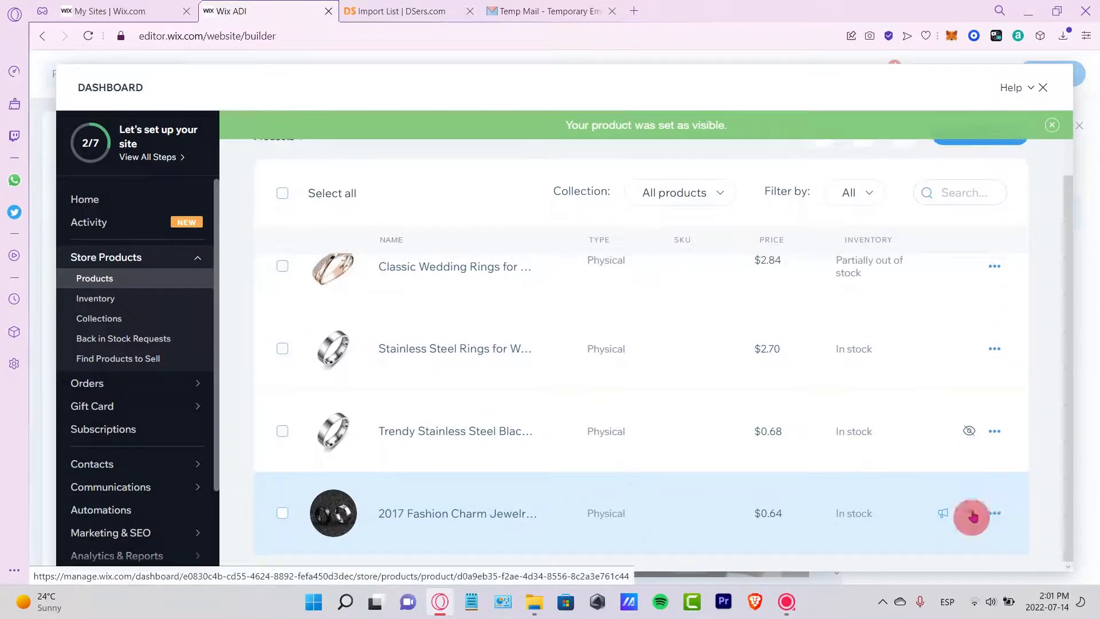
pyautogui.click(969, 432)
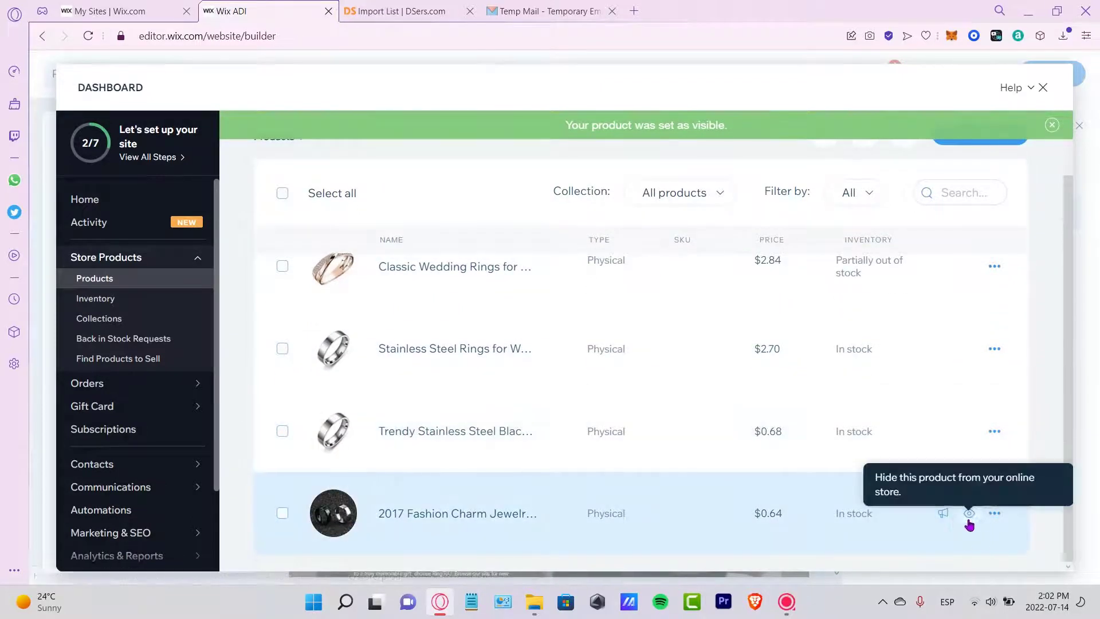
pyautogui.click(1052, 126)
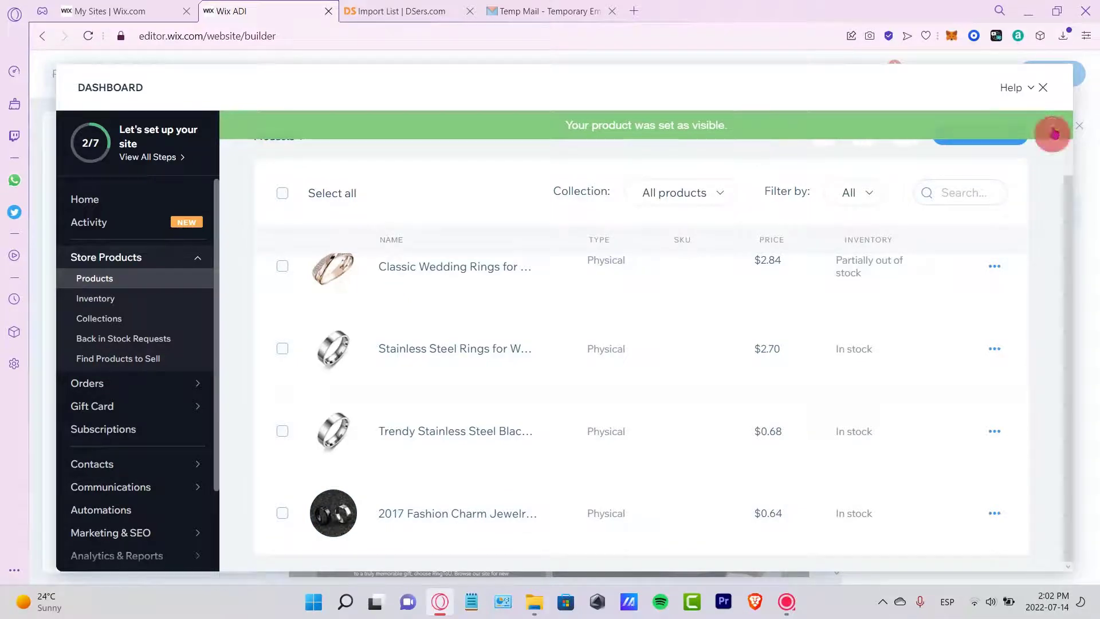
# Close the dashboard and scroll the site page to view the ring gallery with prices
pyautogui.click(1043, 90)
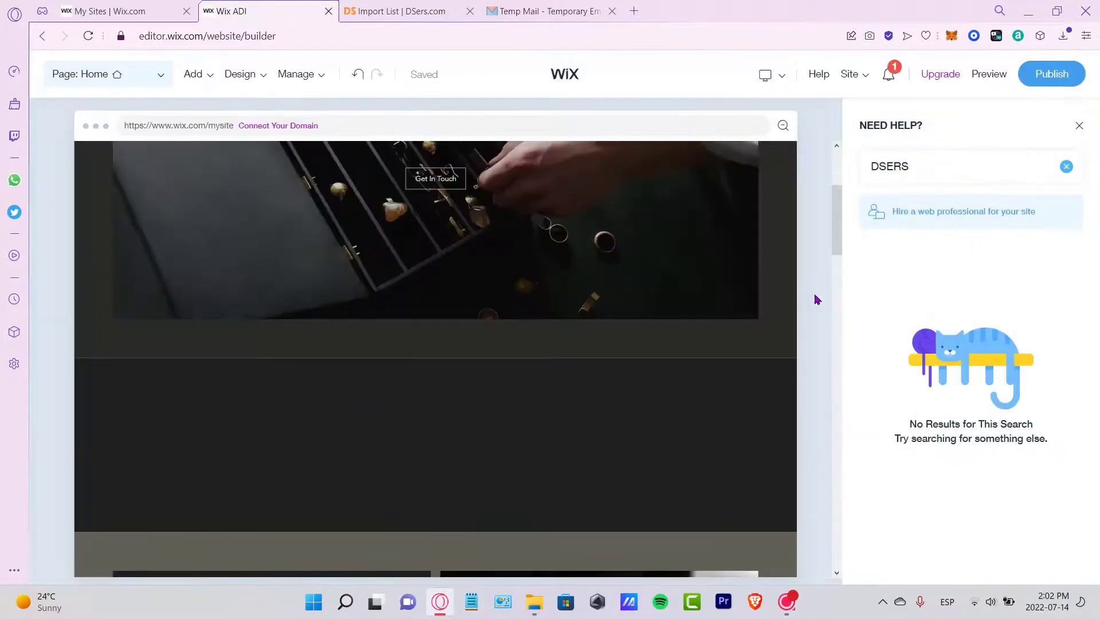
pyautogui.moveTo(839, 232); pyautogui.dragTo(852, 263)
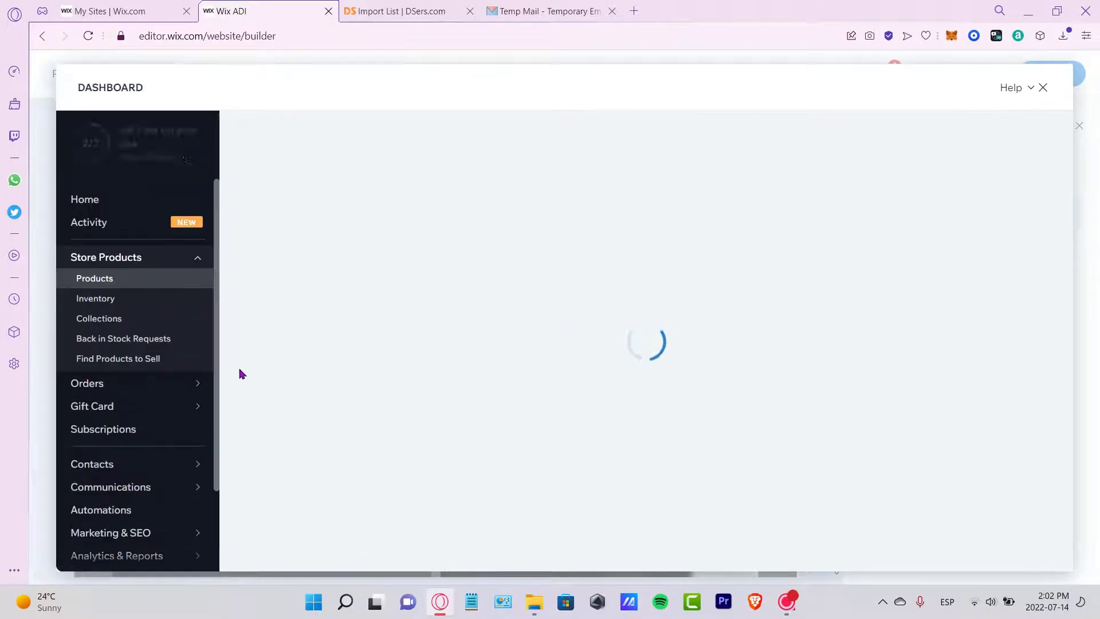
# Go through Settings to the Checkout settings, then move on to the Orders section
pyautogui.scroll(-2, 177, 348)
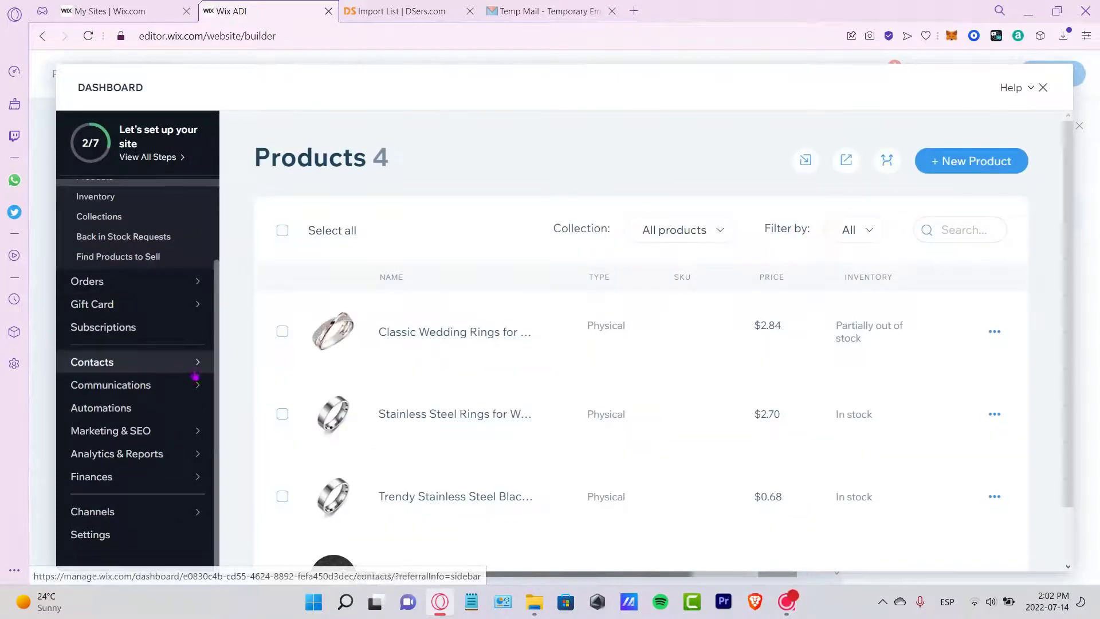
pyautogui.click(114, 534)
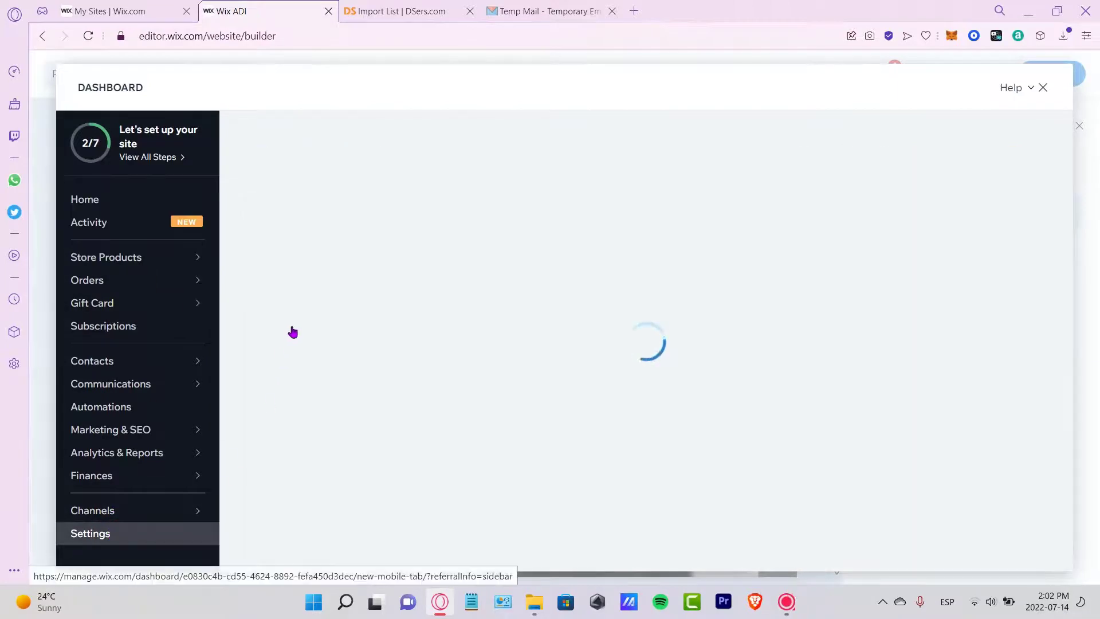
pyautogui.scroll(-7, 434, 315)
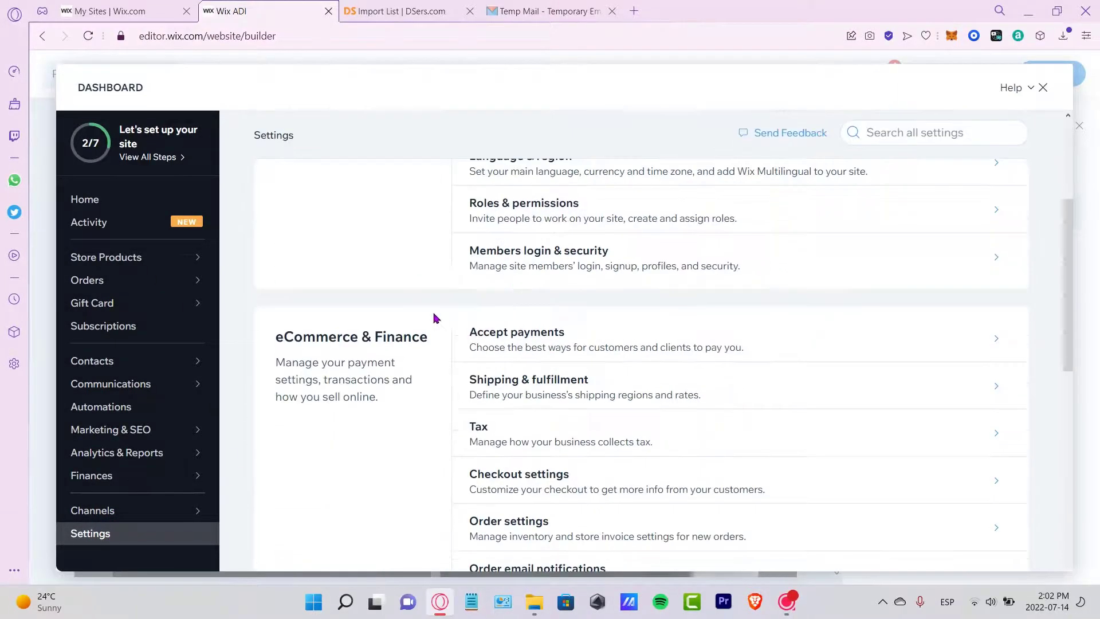
pyautogui.scroll(2, 564, 378)
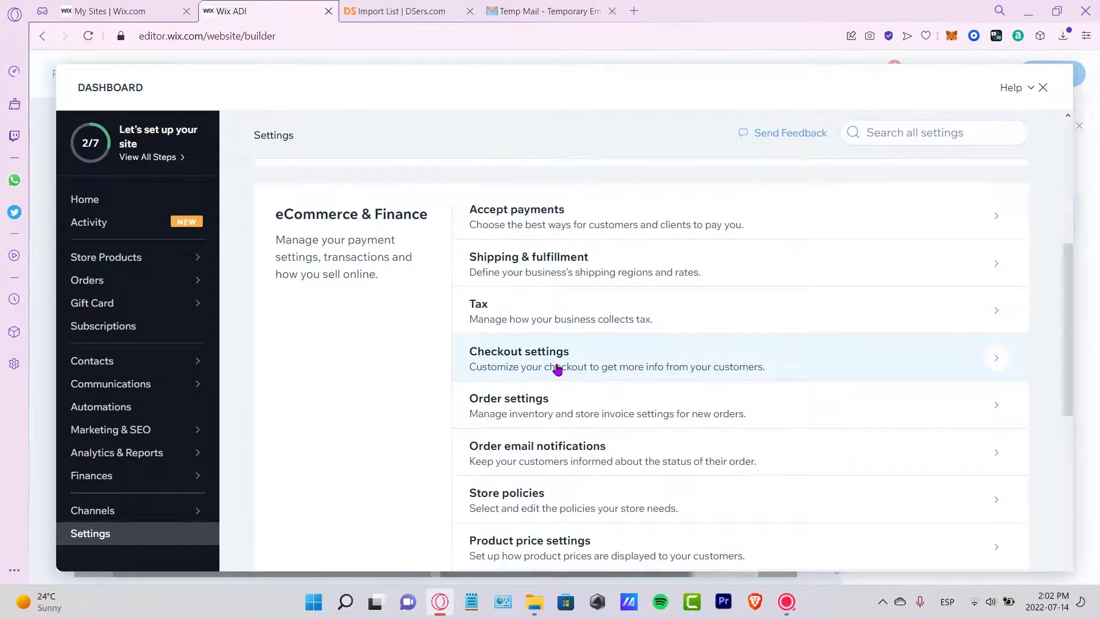
pyautogui.click(558, 369)
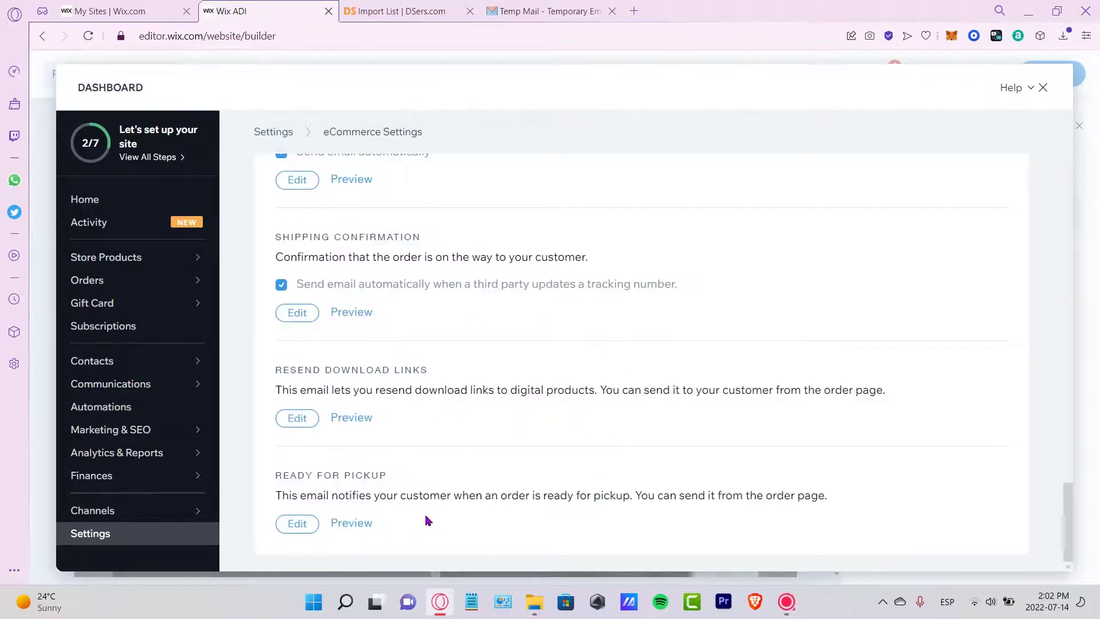
pyautogui.click(143, 281)
# Retitle the gold red-crystal ring 'Elegant Gold Color Hip Hop Ring Red Crystal', save, and push to Wix
pyautogui.hotkey('ctrl', 'Tab')
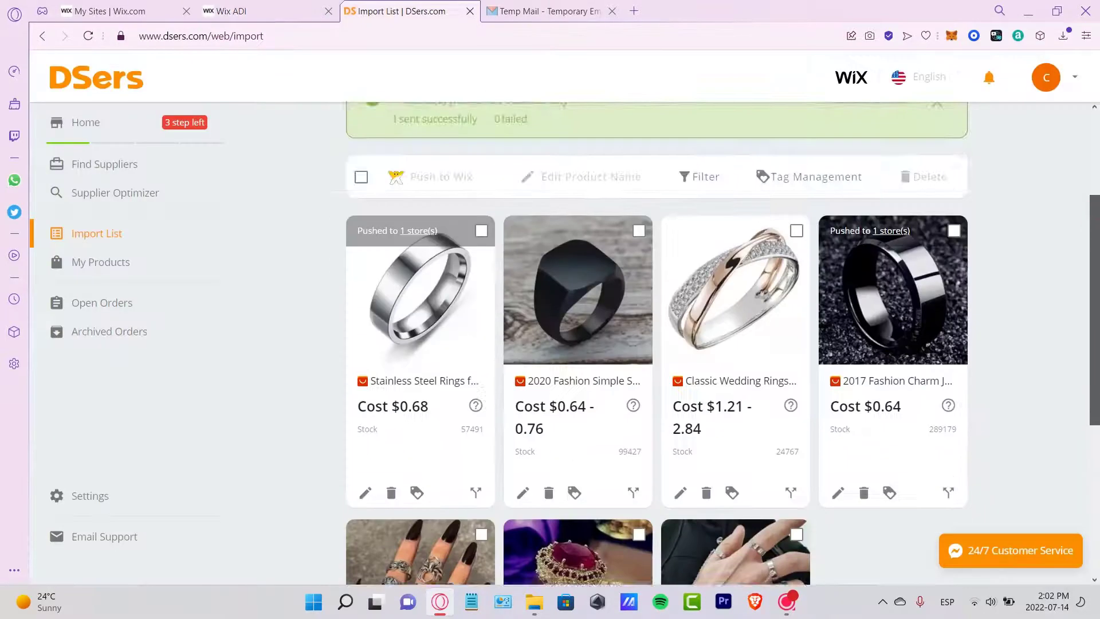
pyautogui.scroll(-5, 631, 344)
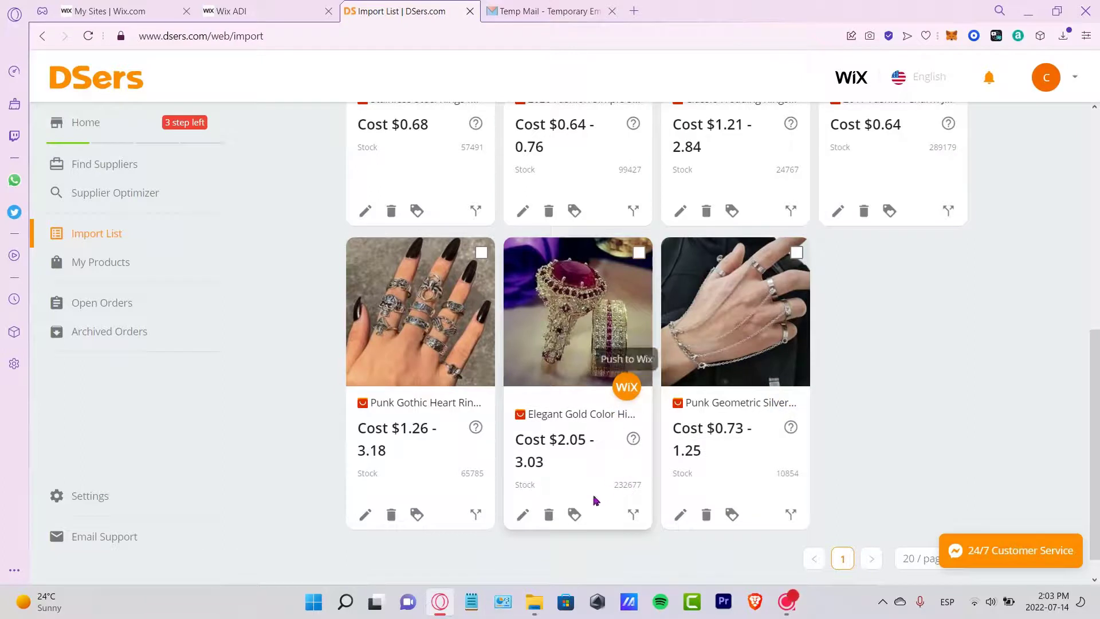
pyautogui.click(522, 514)
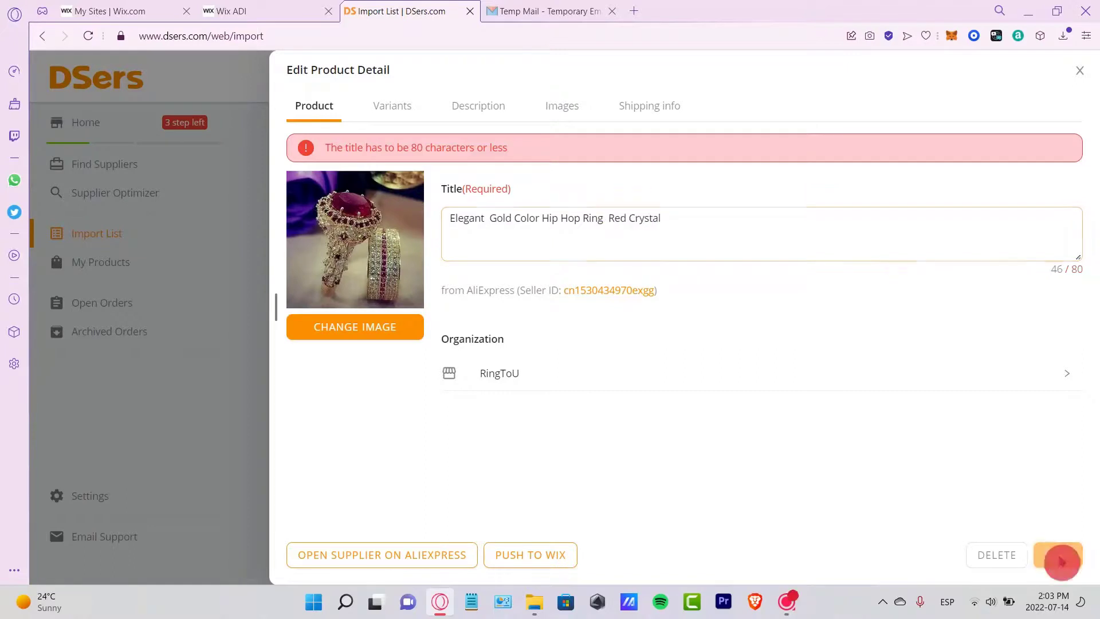
pyautogui.click(1057, 556)
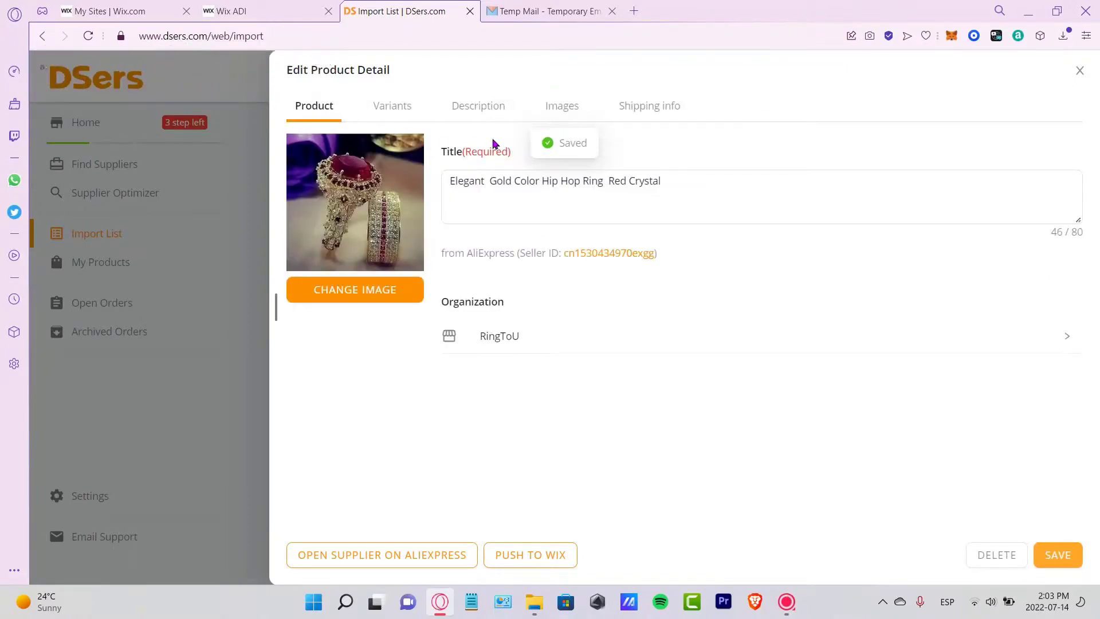
pyautogui.click(532, 567)
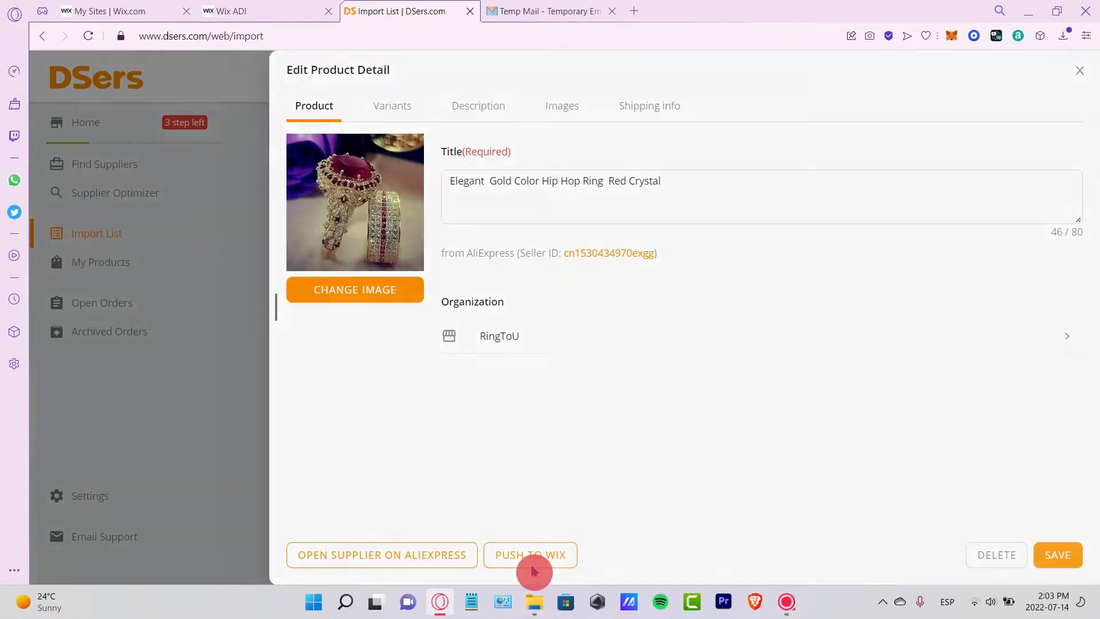